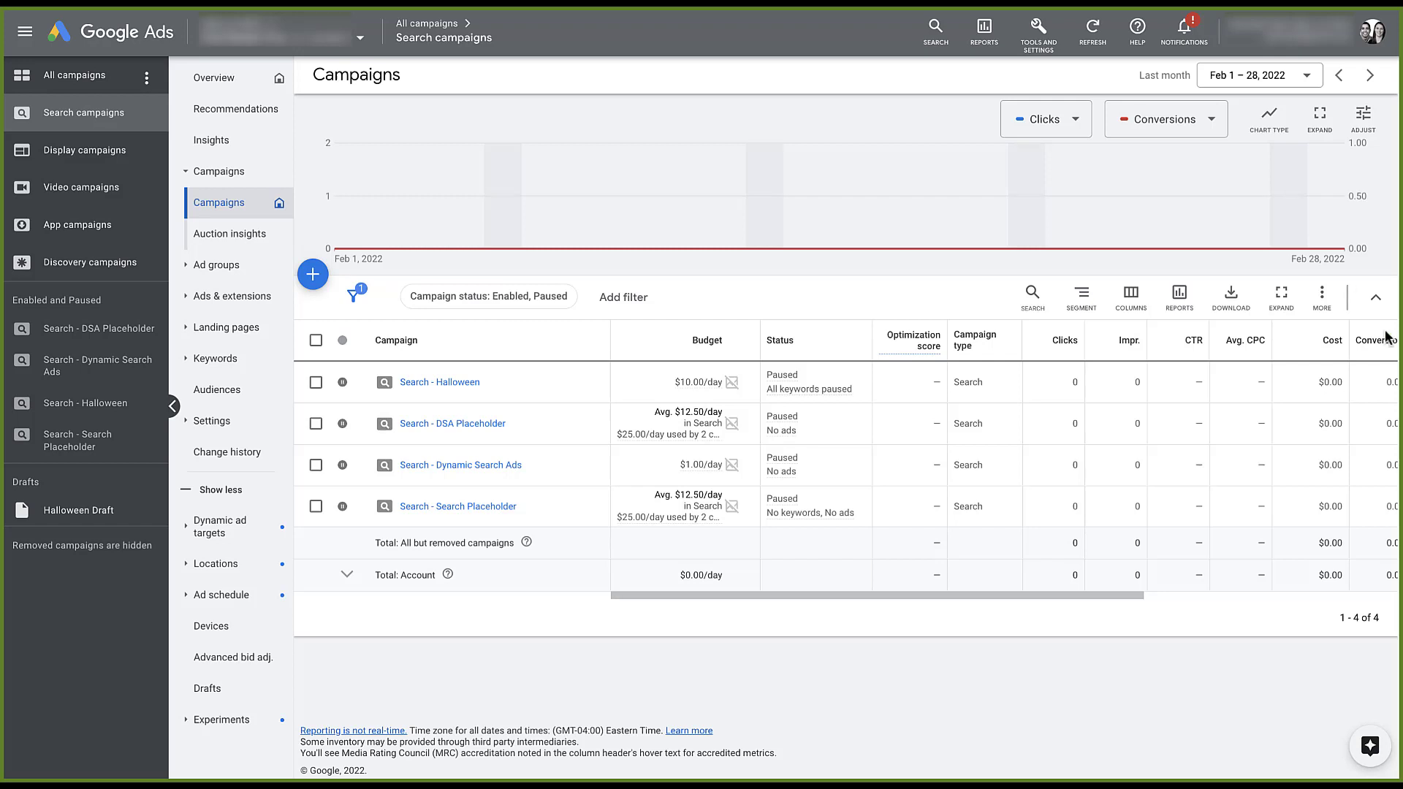
# Step: Go to the Audience manager under Tools and Settings and show the Custom segments list
pyautogui.click(1040, 48)
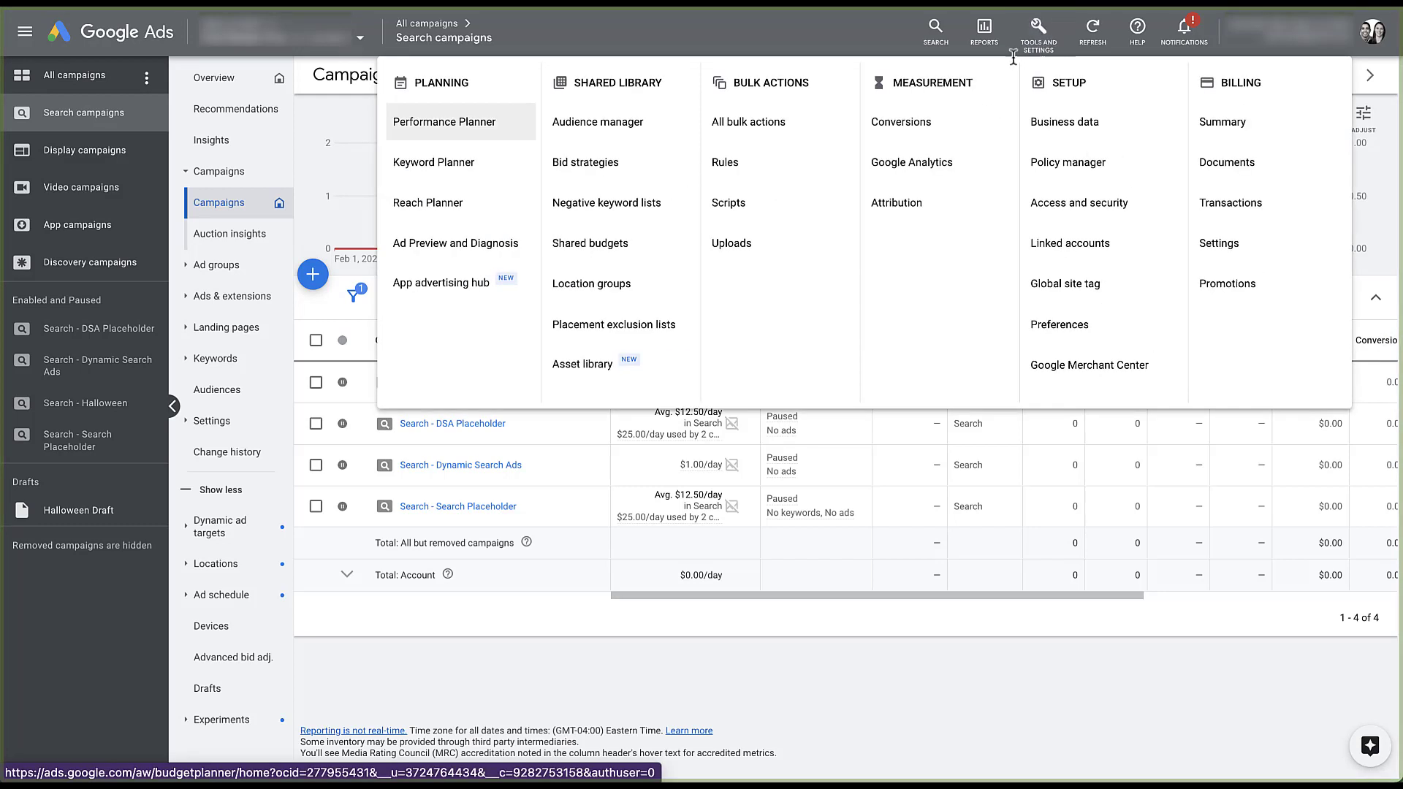
pyautogui.click(627, 129)
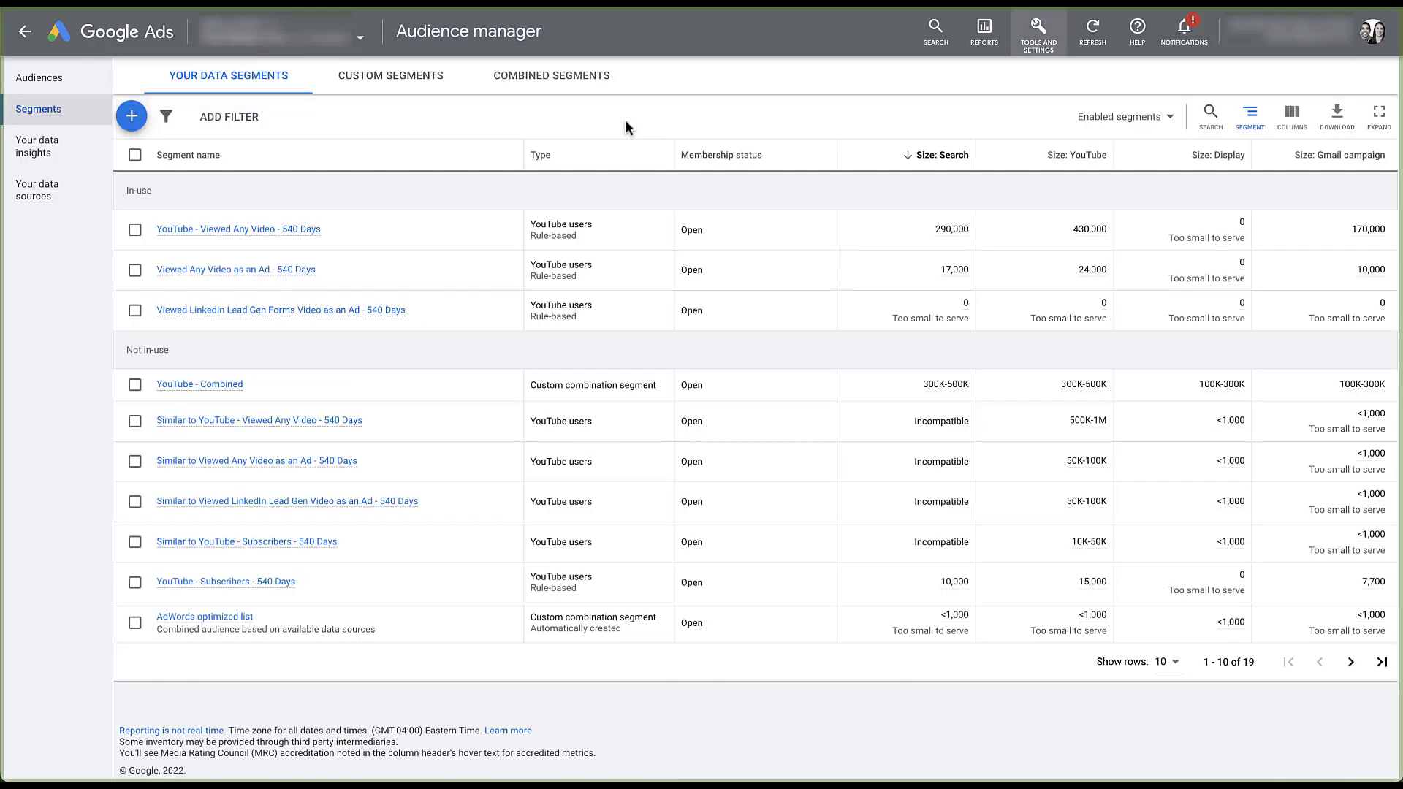
pyautogui.click(397, 89)
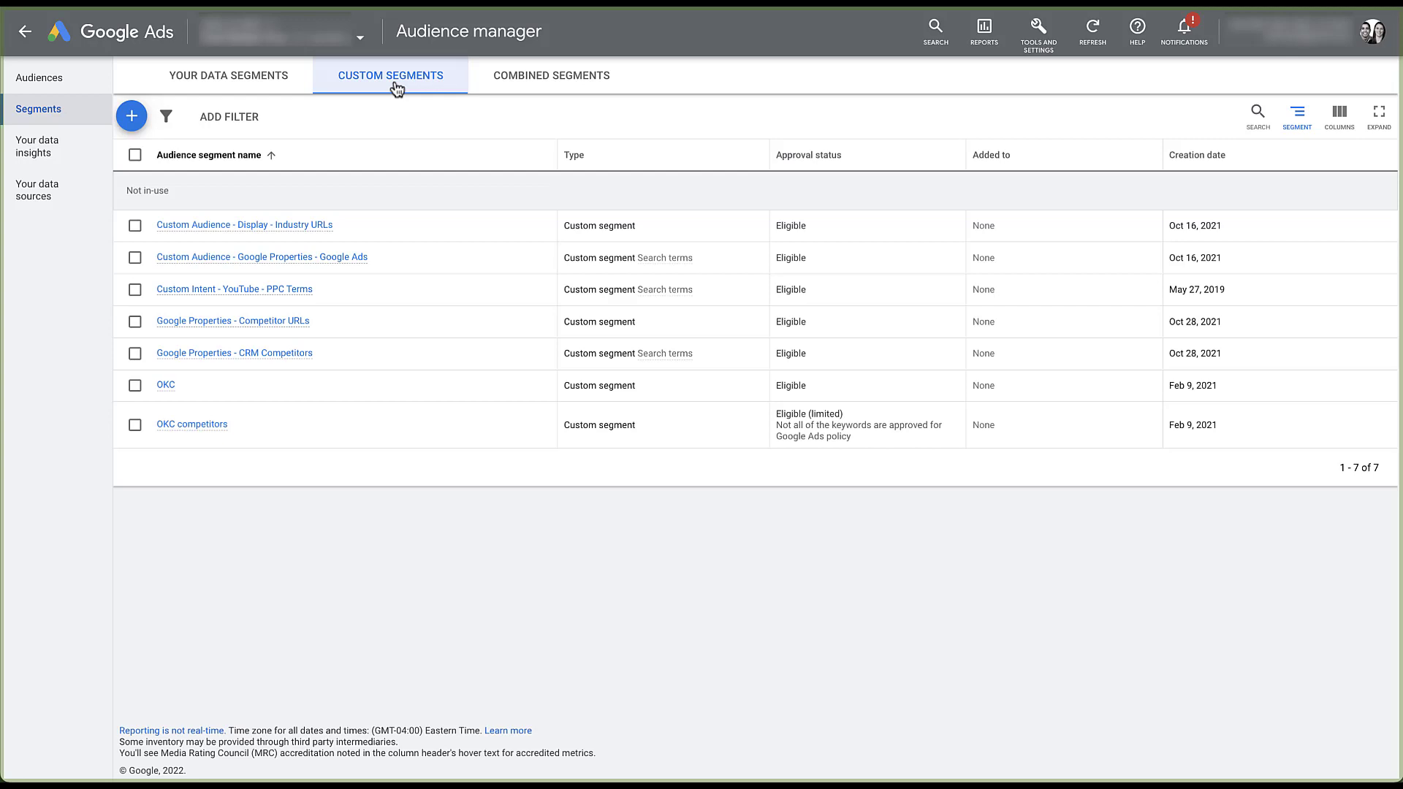
# Step: Start a new custom segment named 'Placeholder' and switch it to target Google search terms
pyautogui.click(132, 118)
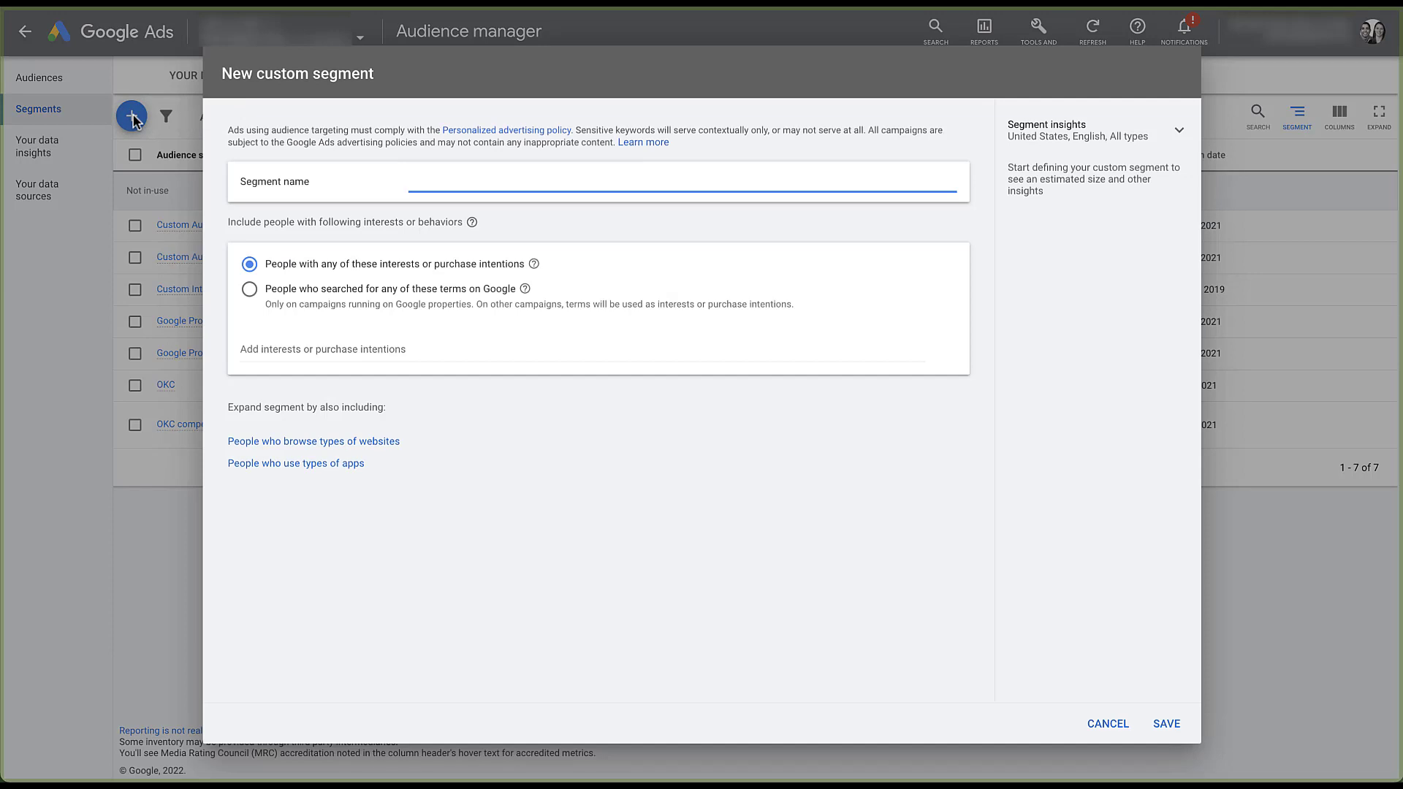
pyautogui.write('Placeholder')
pyautogui.click(216, 233)
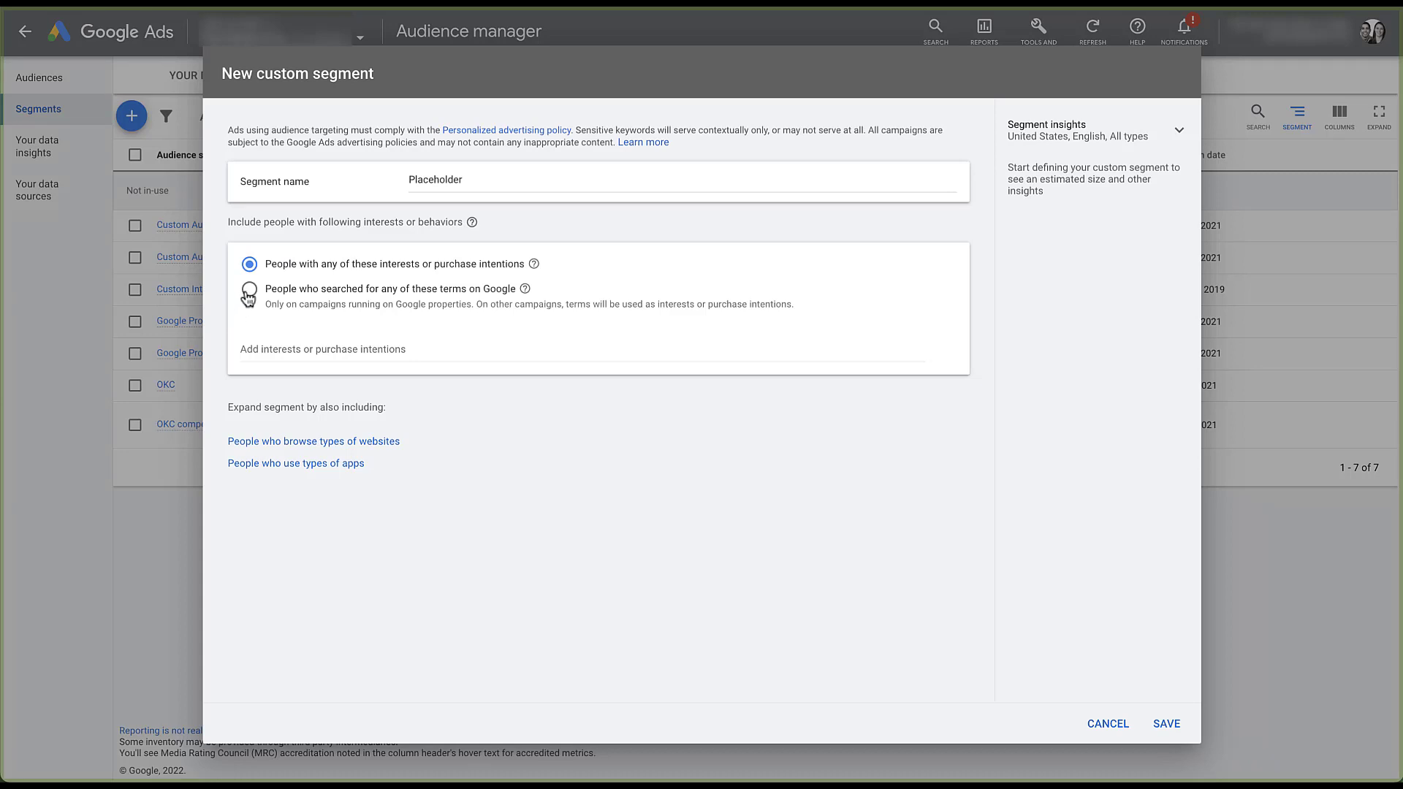
pyautogui.click(249, 291)
# Step: Return to interests targeting and remove the starbucks, starbucks iced coffee and starbucks cold brew terms
pyautogui.click(248, 265)
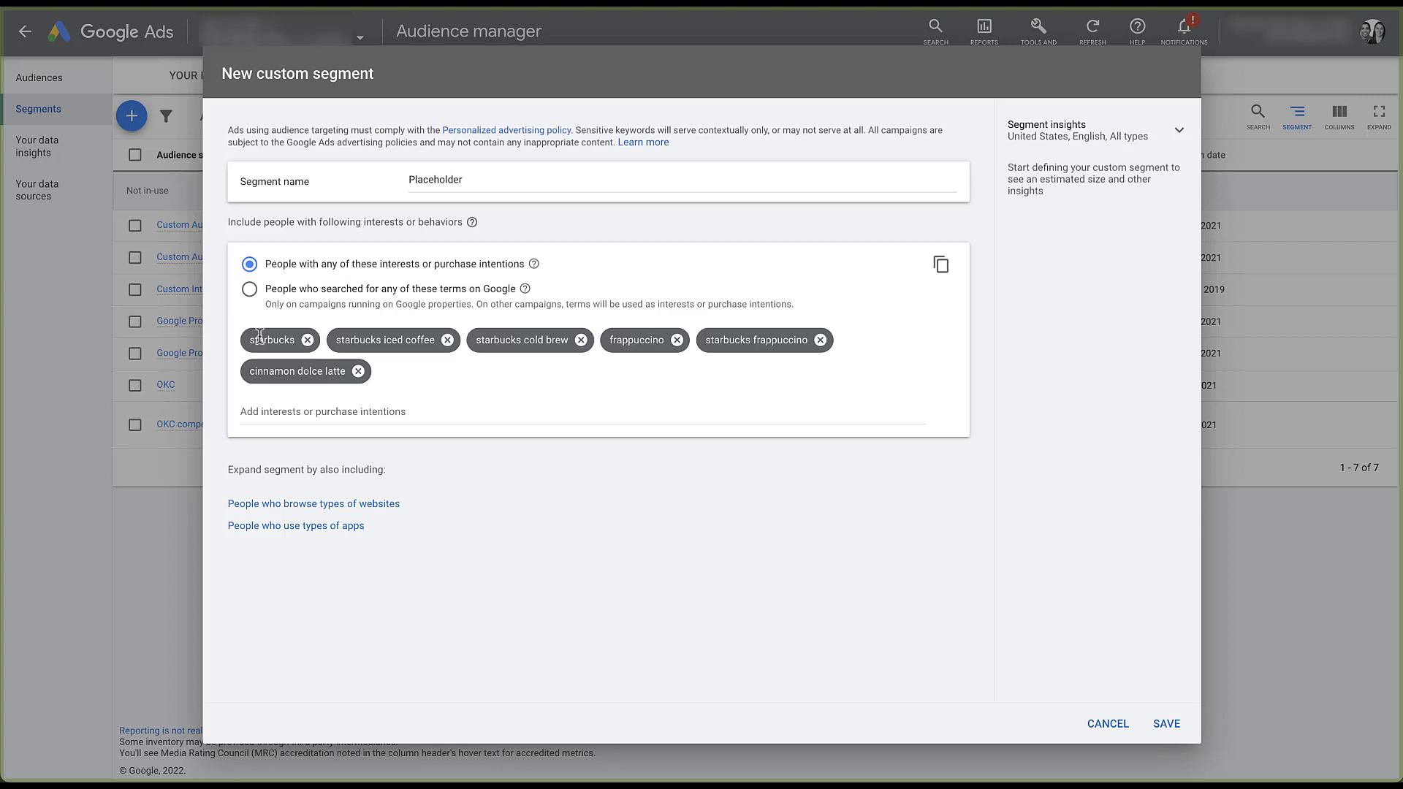
pyautogui.click(307, 339)
pyautogui.click(361, 340)
pyautogui.click(354, 340)
# Step: Remove the frappuccino, starbucks frappuccino and cinnamon dolce latte interest terms
pyautogui.click(317, 340)
pyautogui.click(363, 340)
pyautogui.click(358, 339)
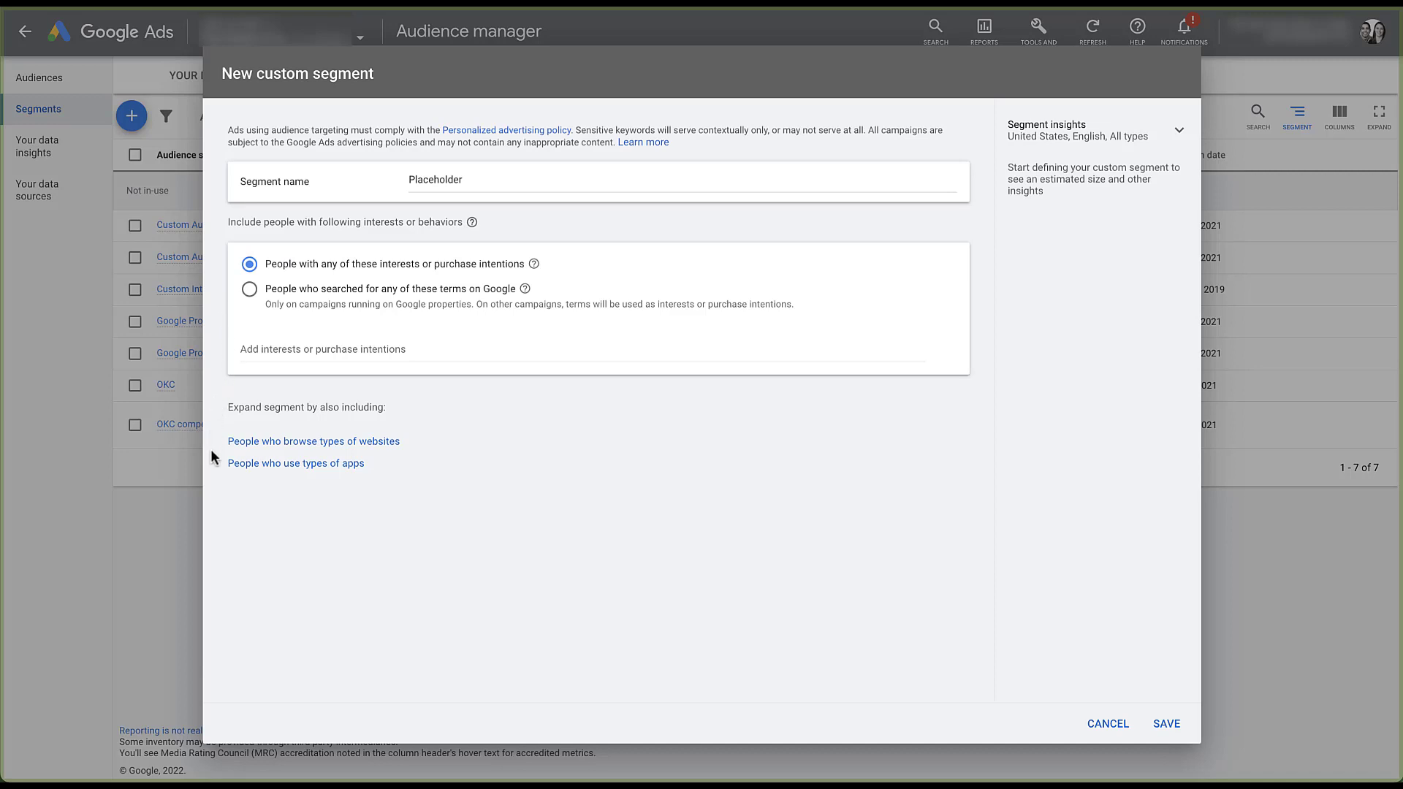
# Step: Add the Starbucks app as a similar-apps criterion, then remove the whole apps section
pyautogui.click(310, 465)
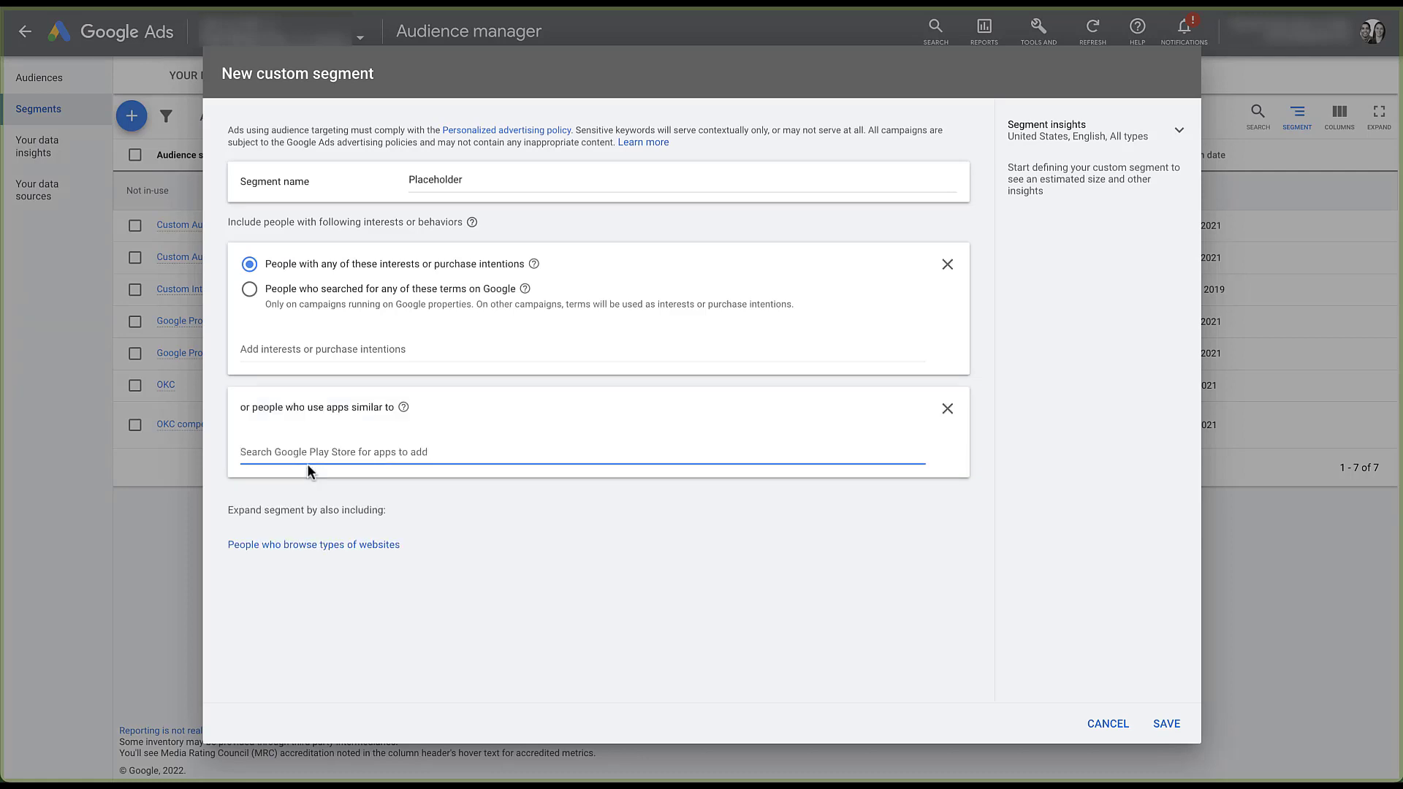
pyautogui.moveTo(405, 414)
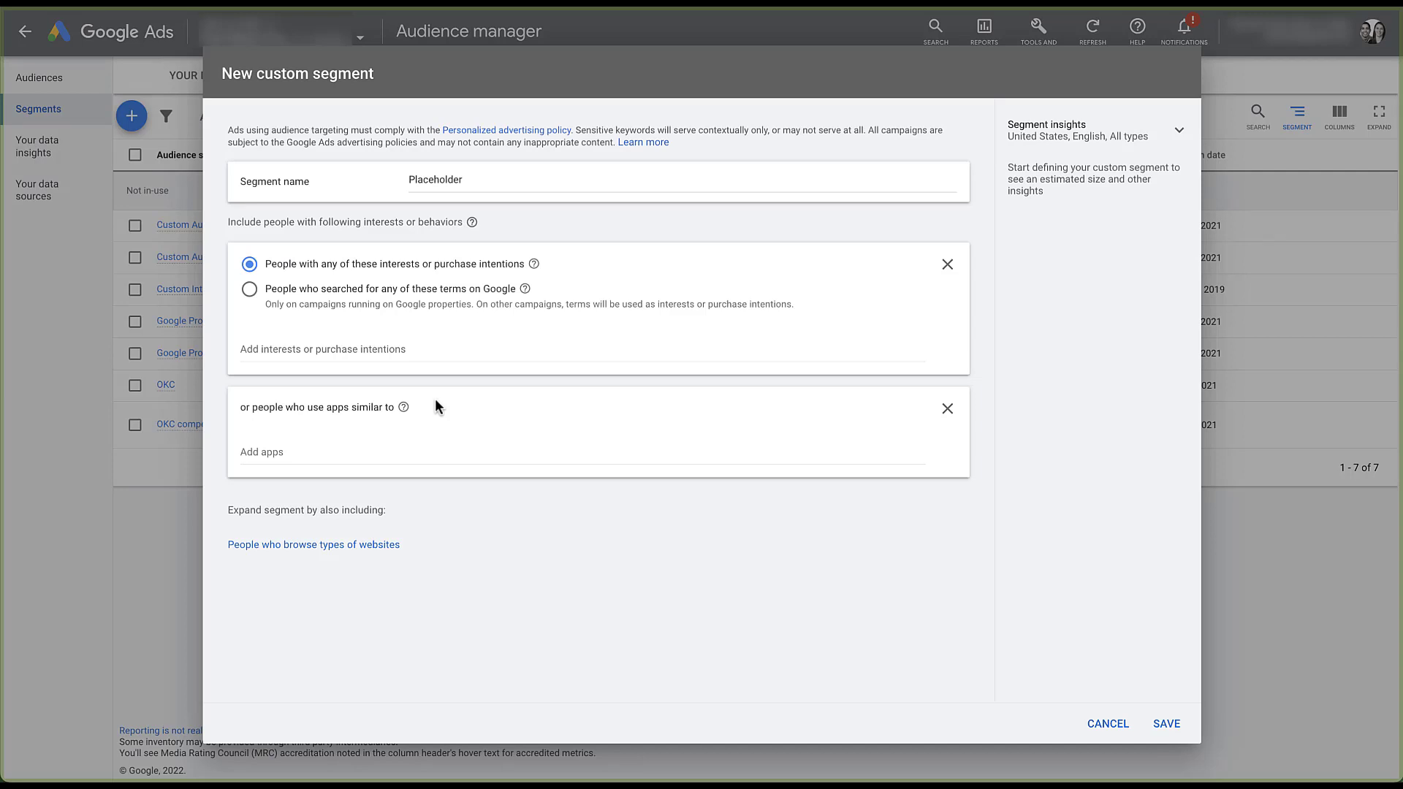
pyautogui.click(278, 453)
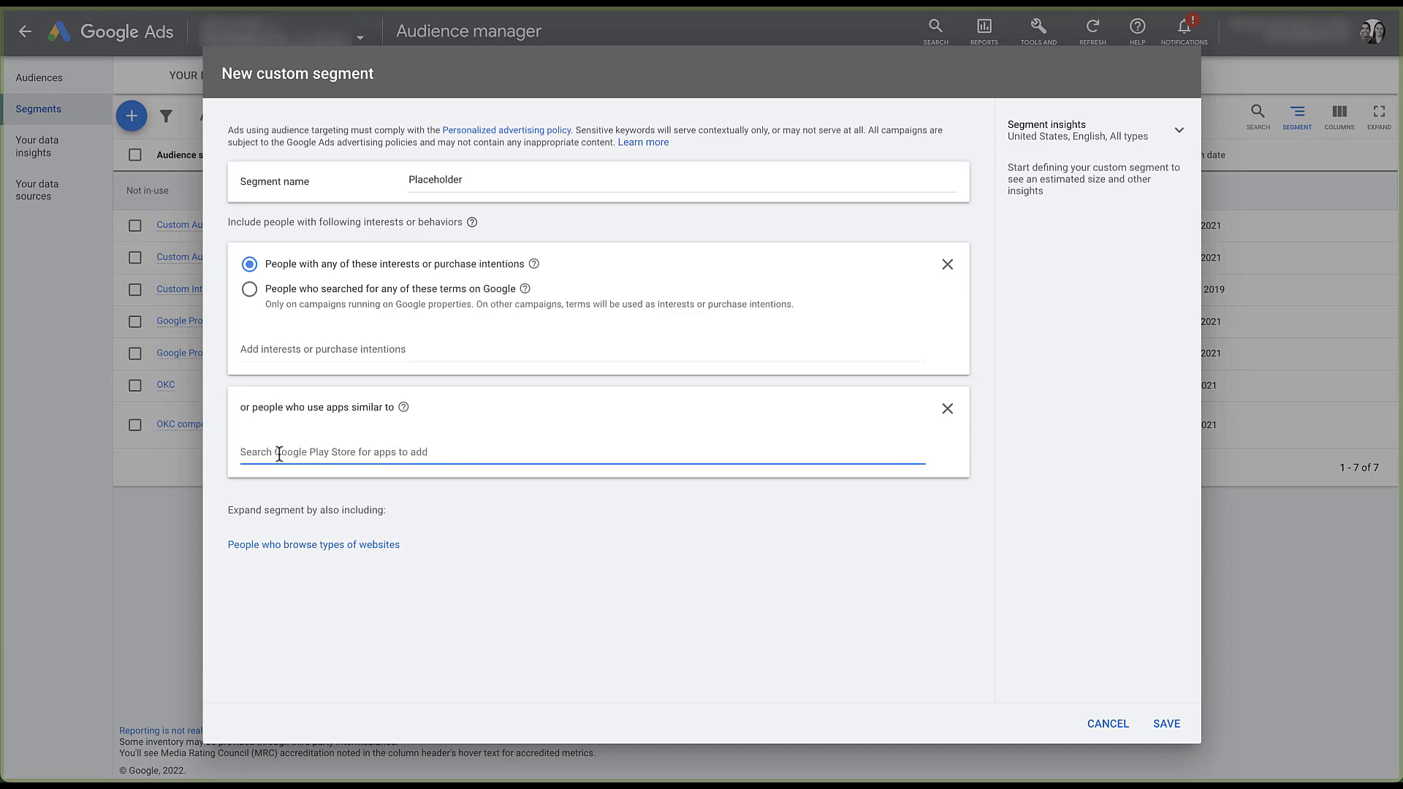
pyautogui.write('starbucks')
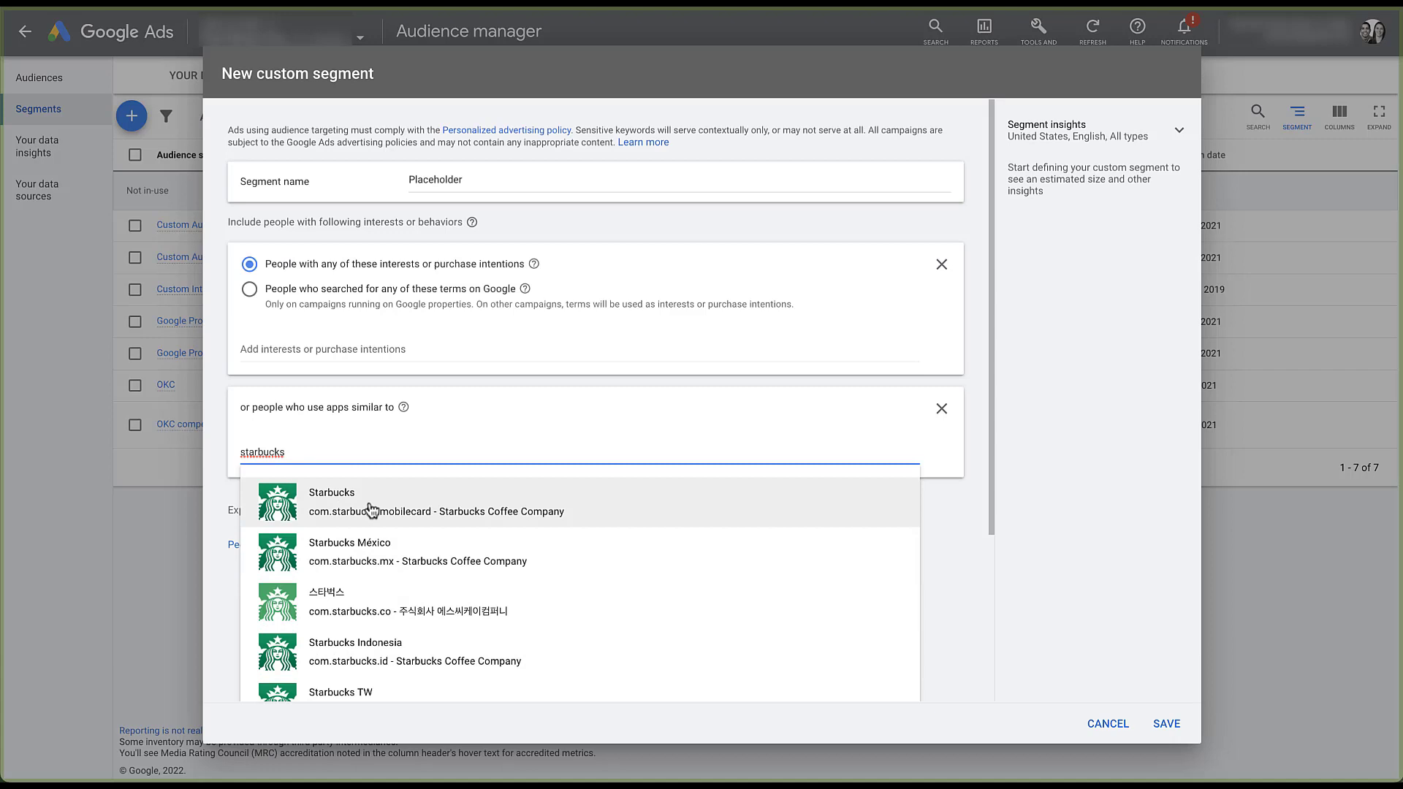
pyautogui.click(290, 507)
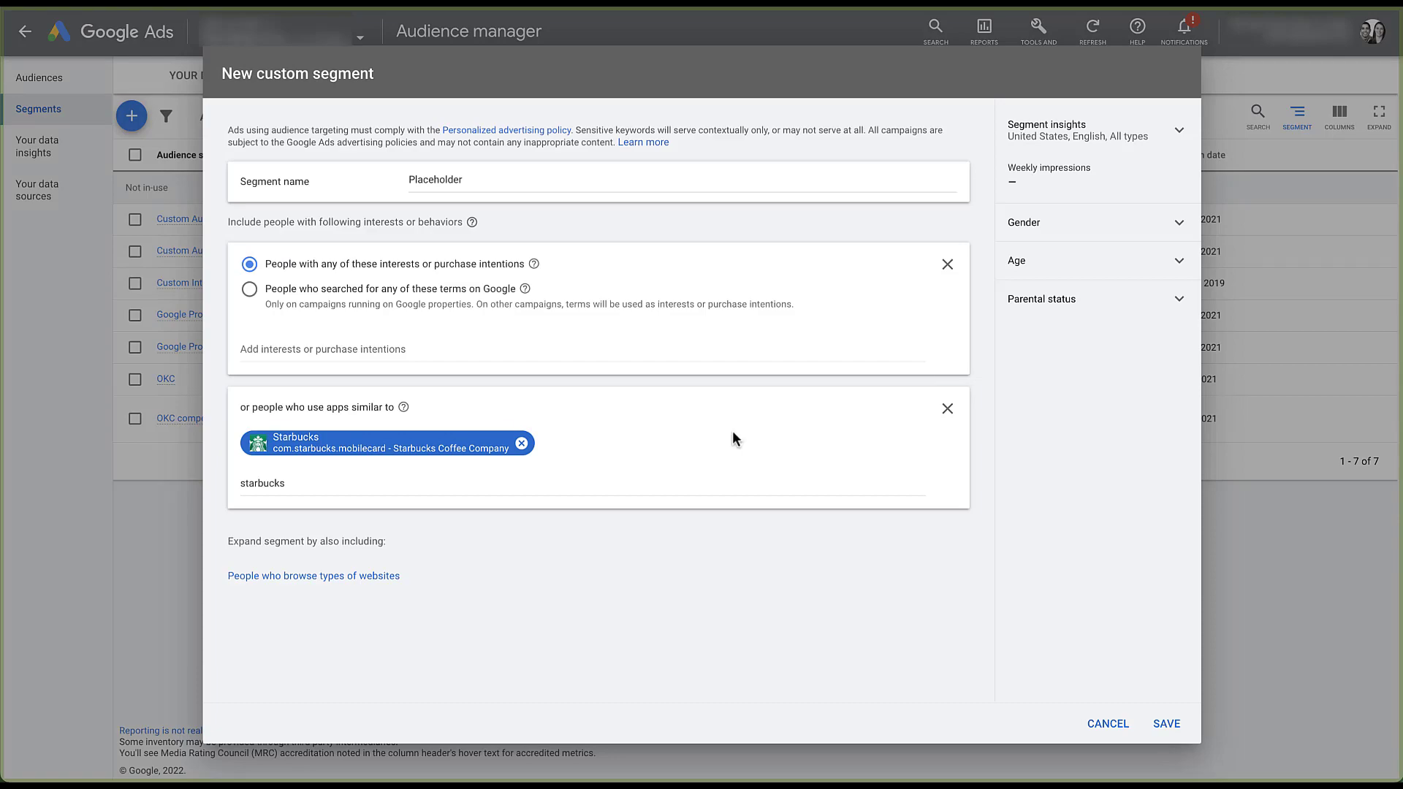
pyautogui.click(947, 408)
pyautogui.click(848, 435)
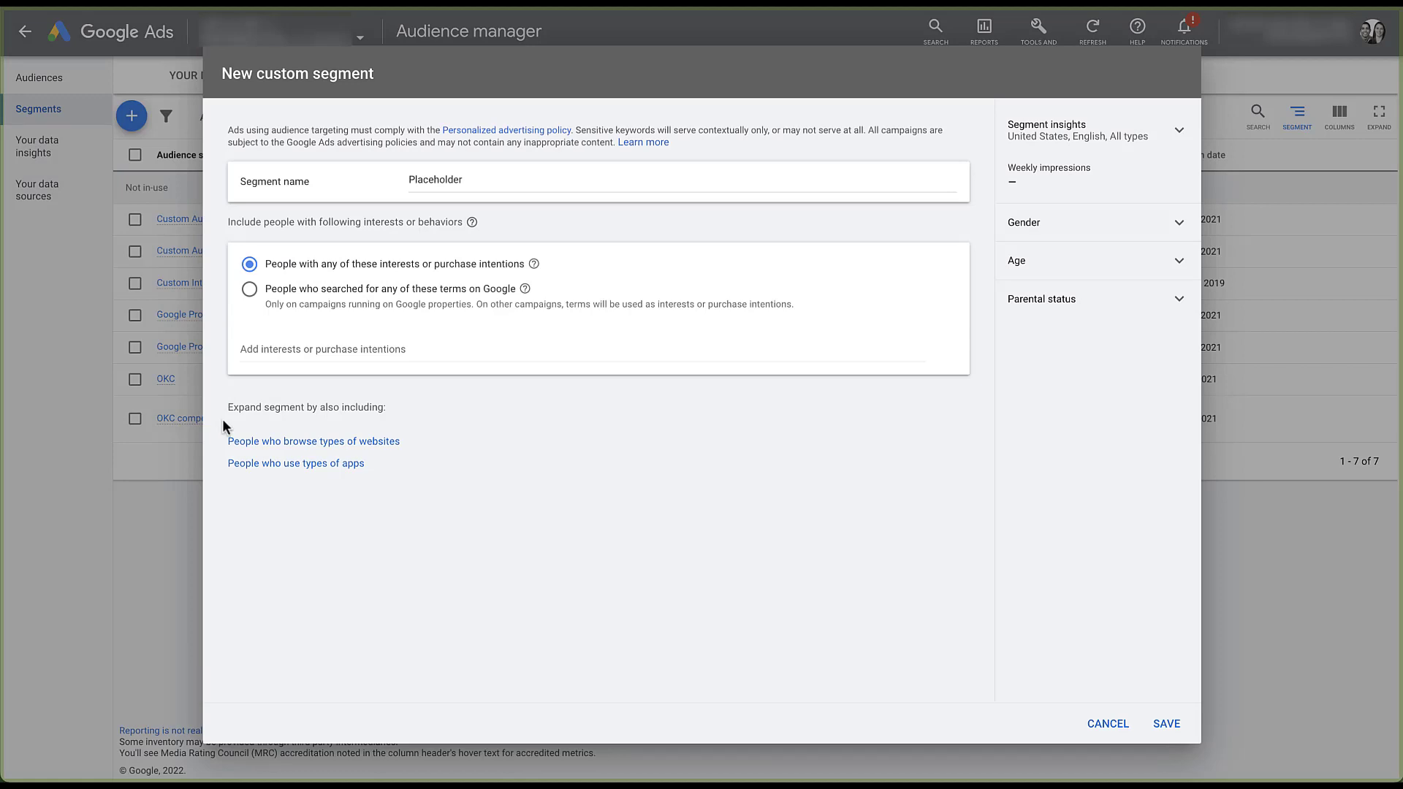
# Step: Add a similar-websites criterion with starbucks.com pasted in
pyautogui.click(271, 442)
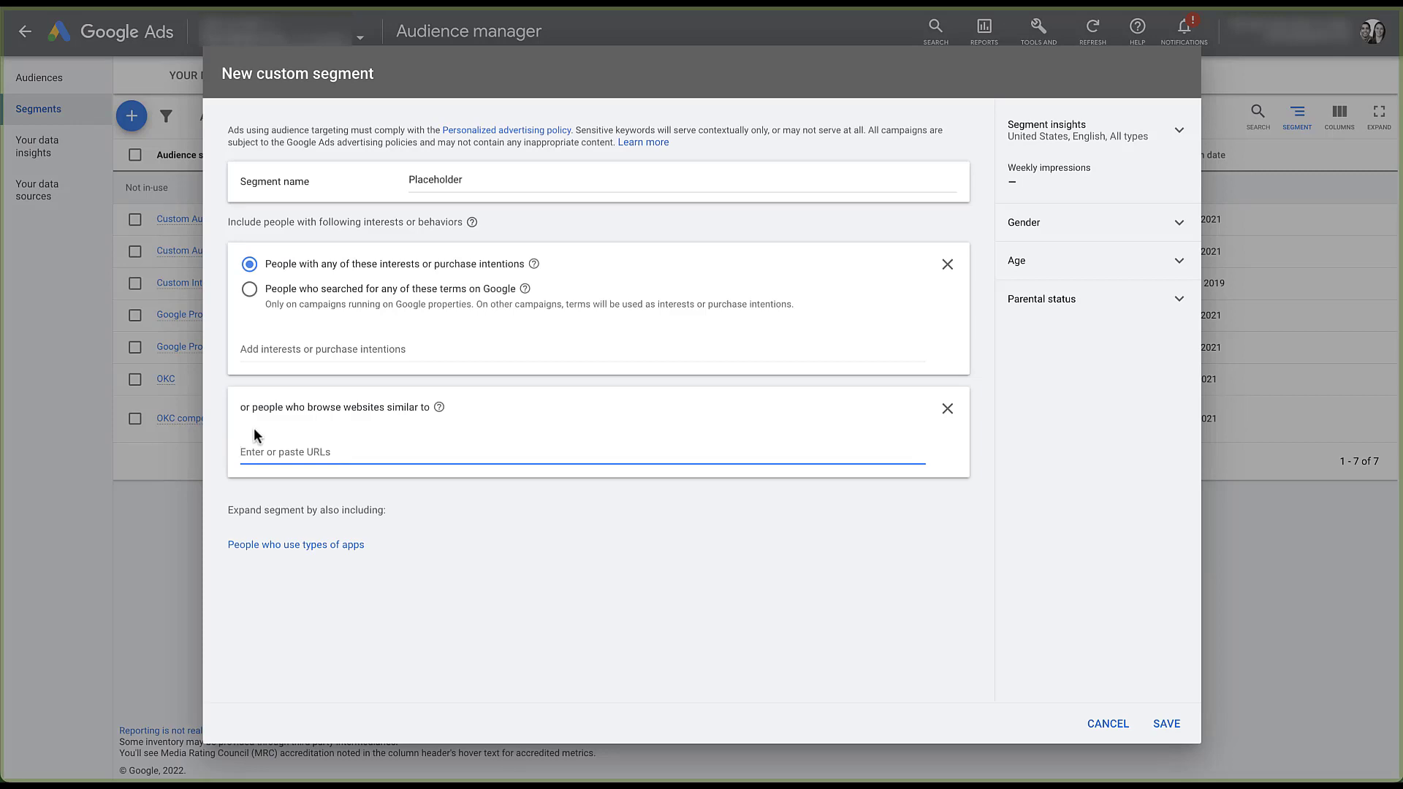
pyautogui.write('starbucks.com')
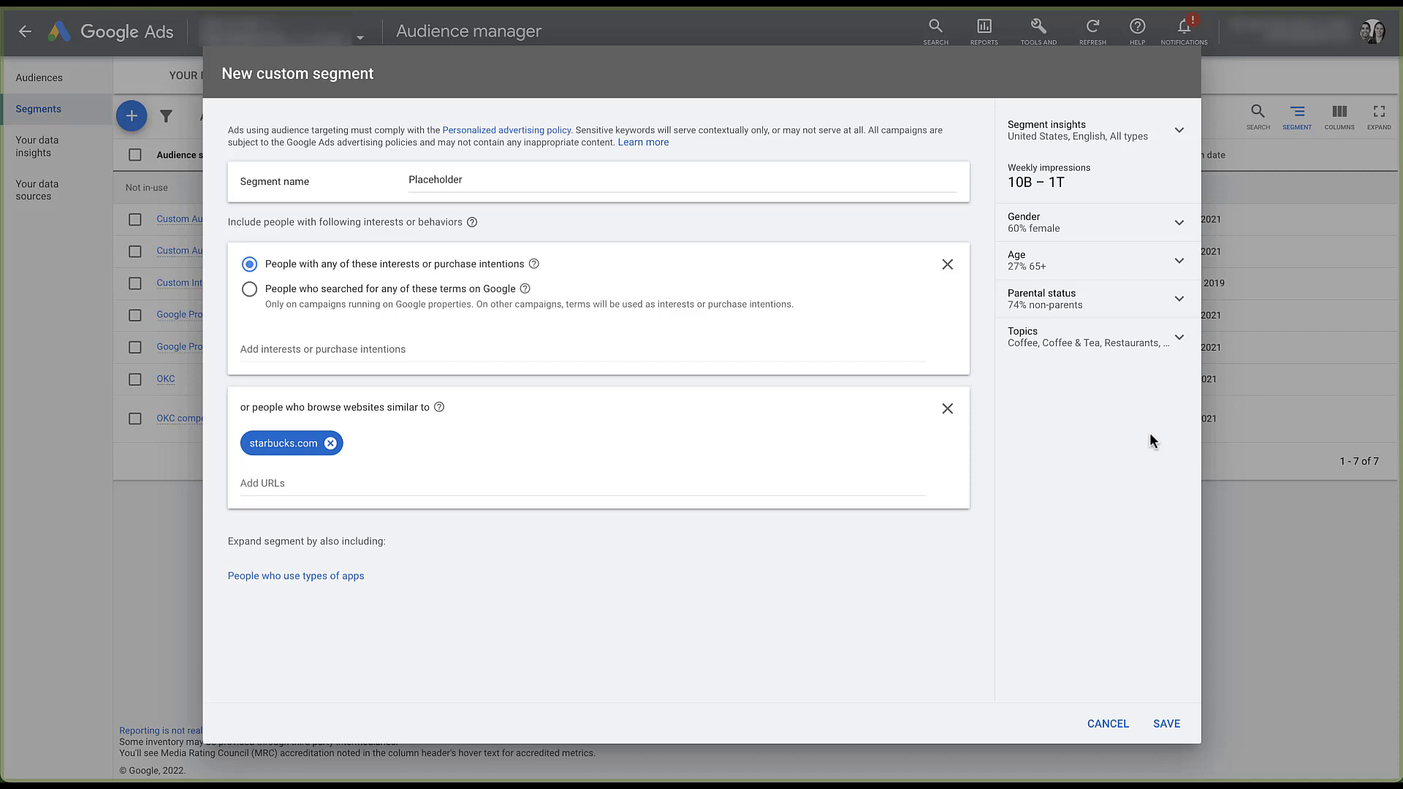
pyautogui.click(1179, 224)
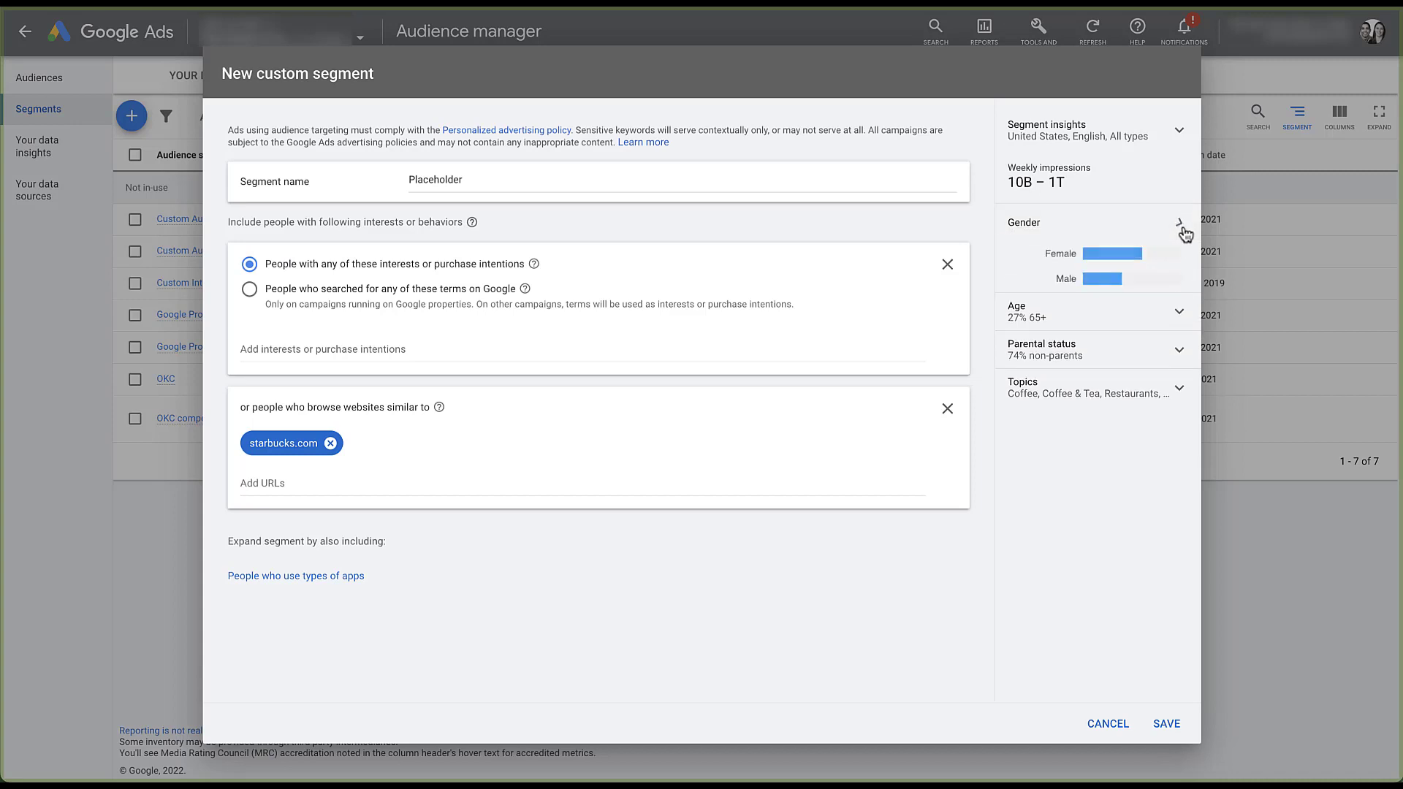
pyautogui.moveTo(1154, 265)
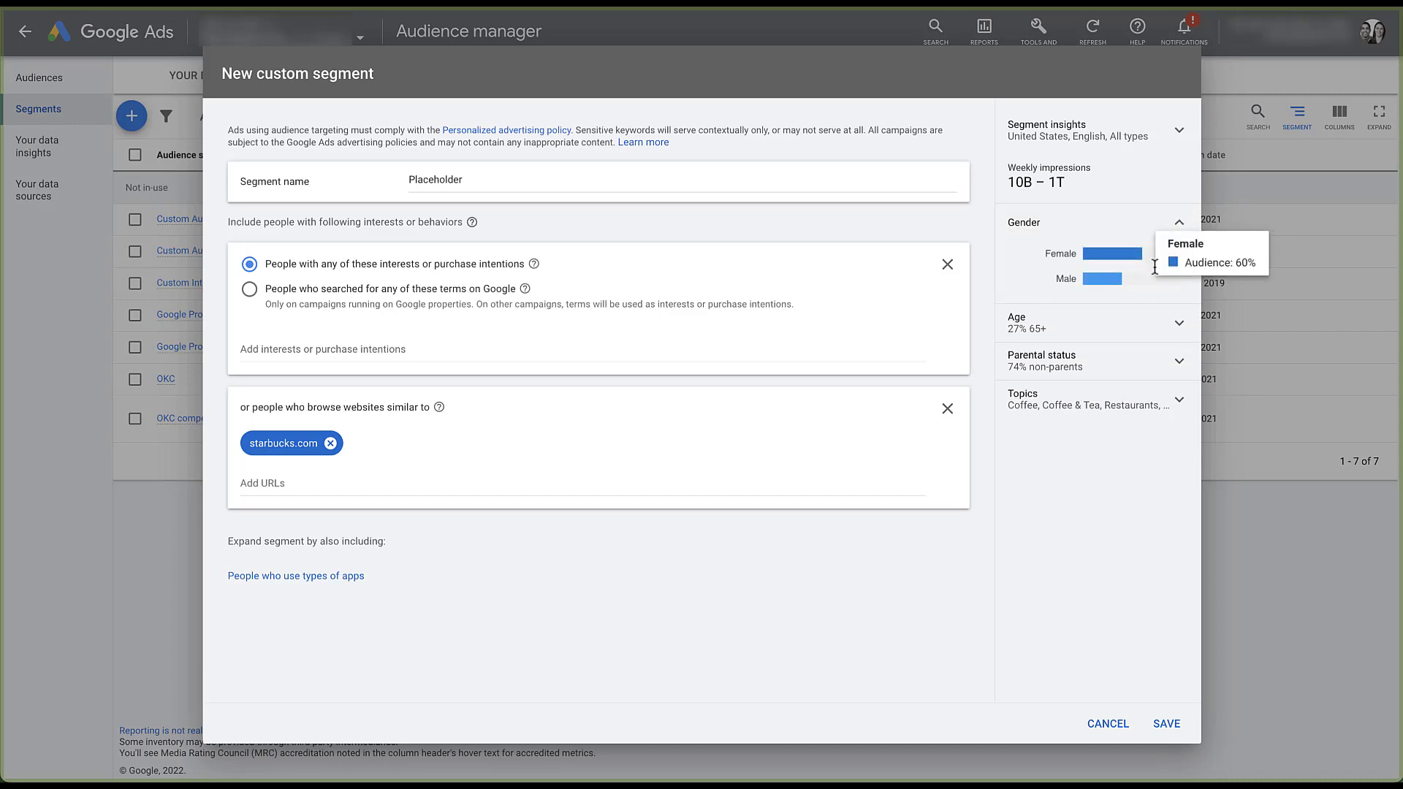
pyautogui.click(1180, 331)
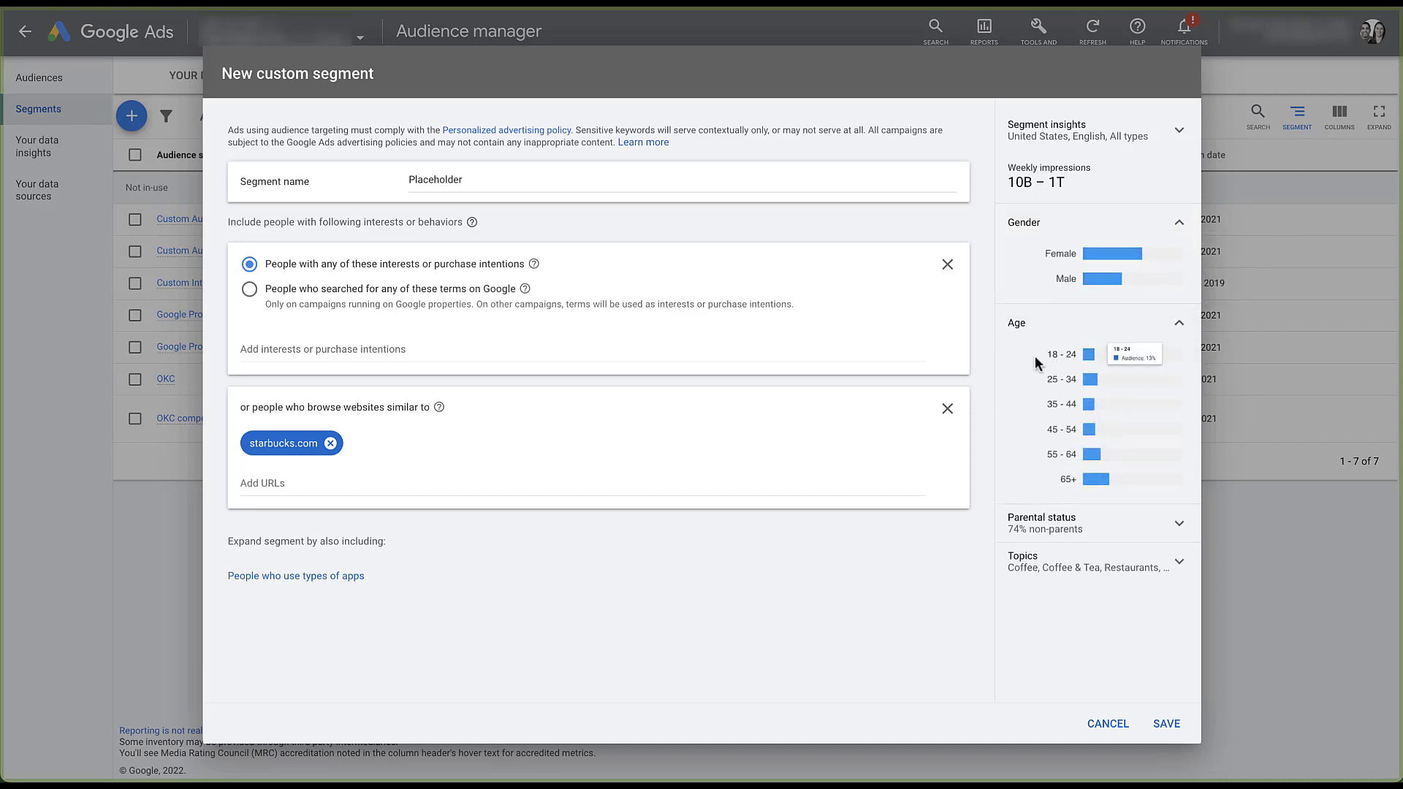
pyautogui.moveTo(1102, 483)
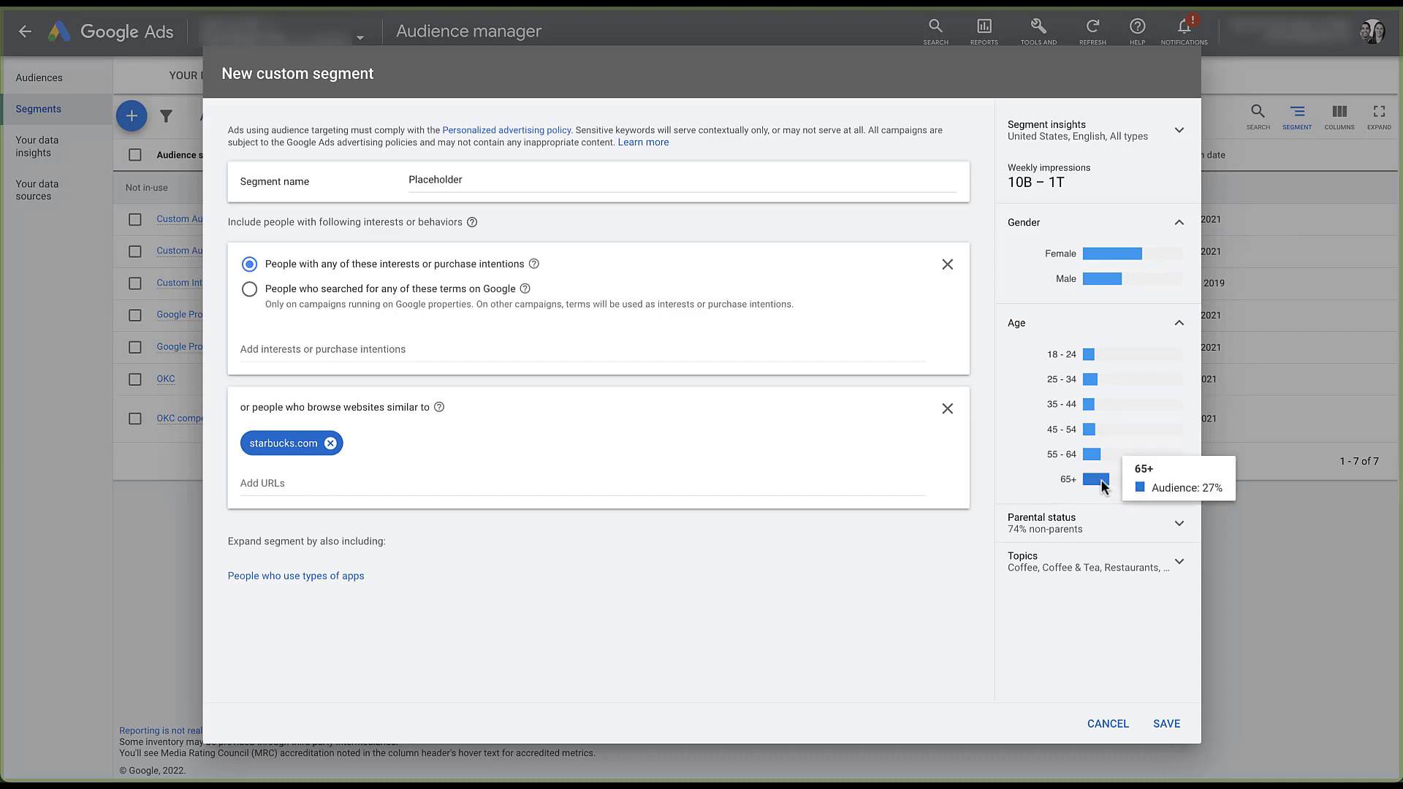
pyautogui.click(1177, 528)
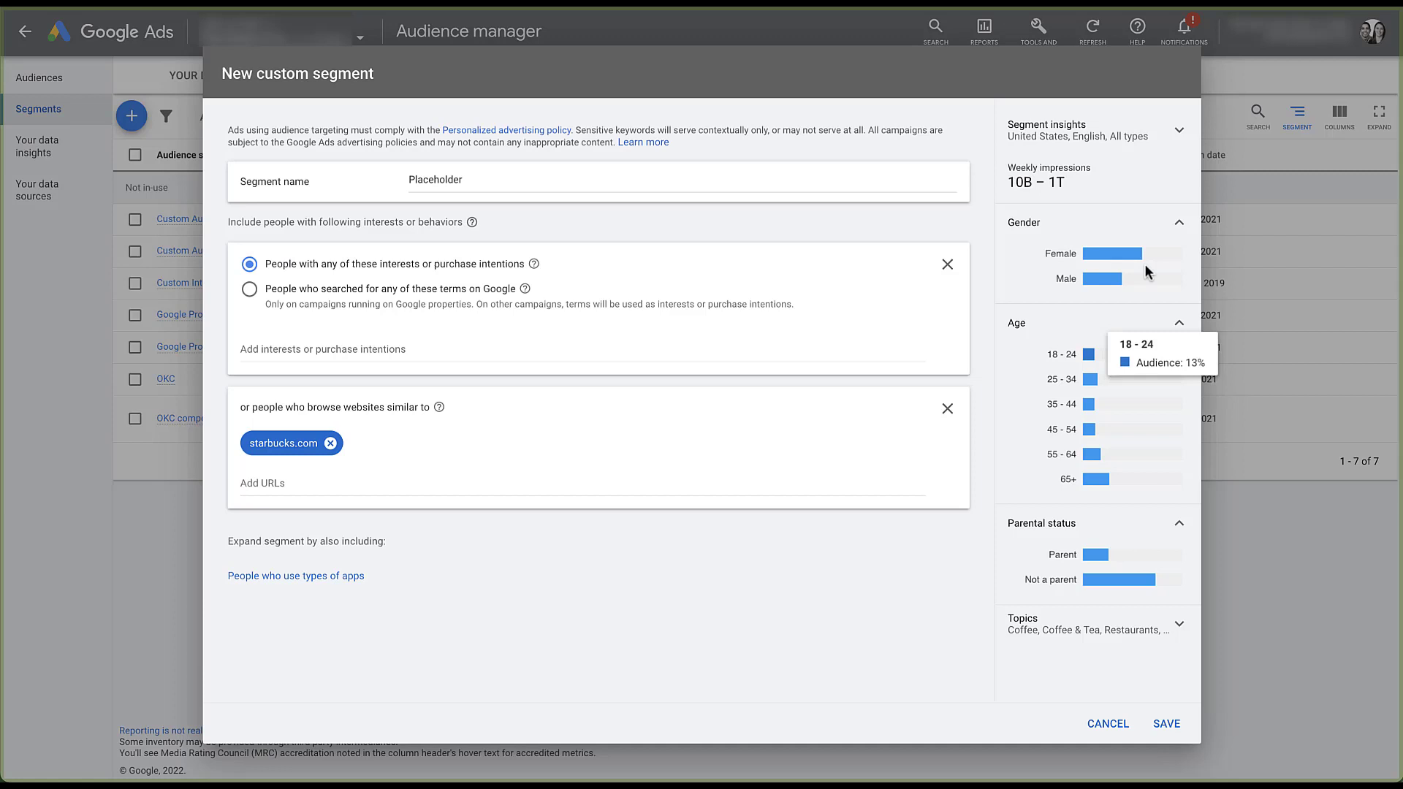
pyautogui.click(1179, 223)
pyautogui.click(1179, 263)
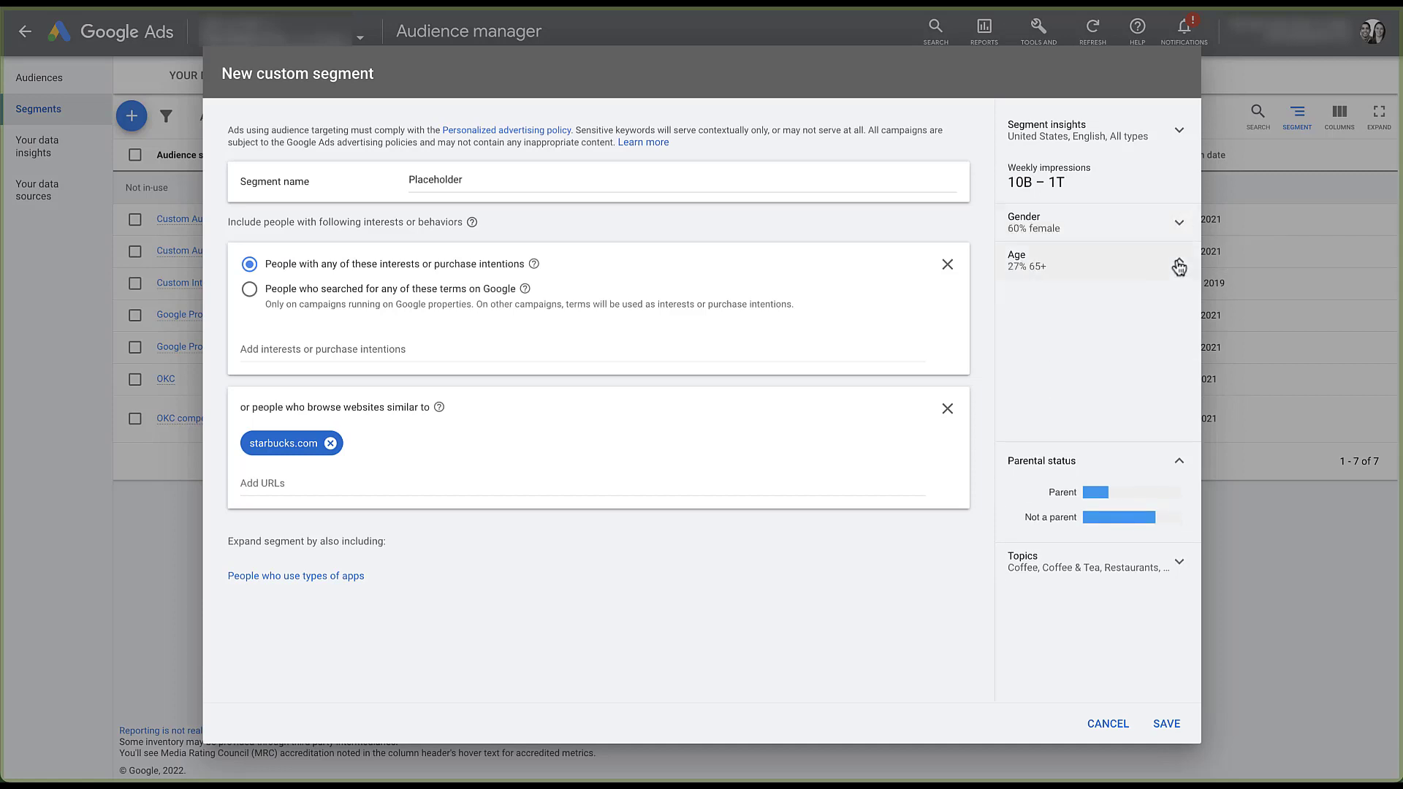
# Step: Collapse the parental status insights and expand the Topics breakdown for the segment
pyautogui.click(1178, 300)
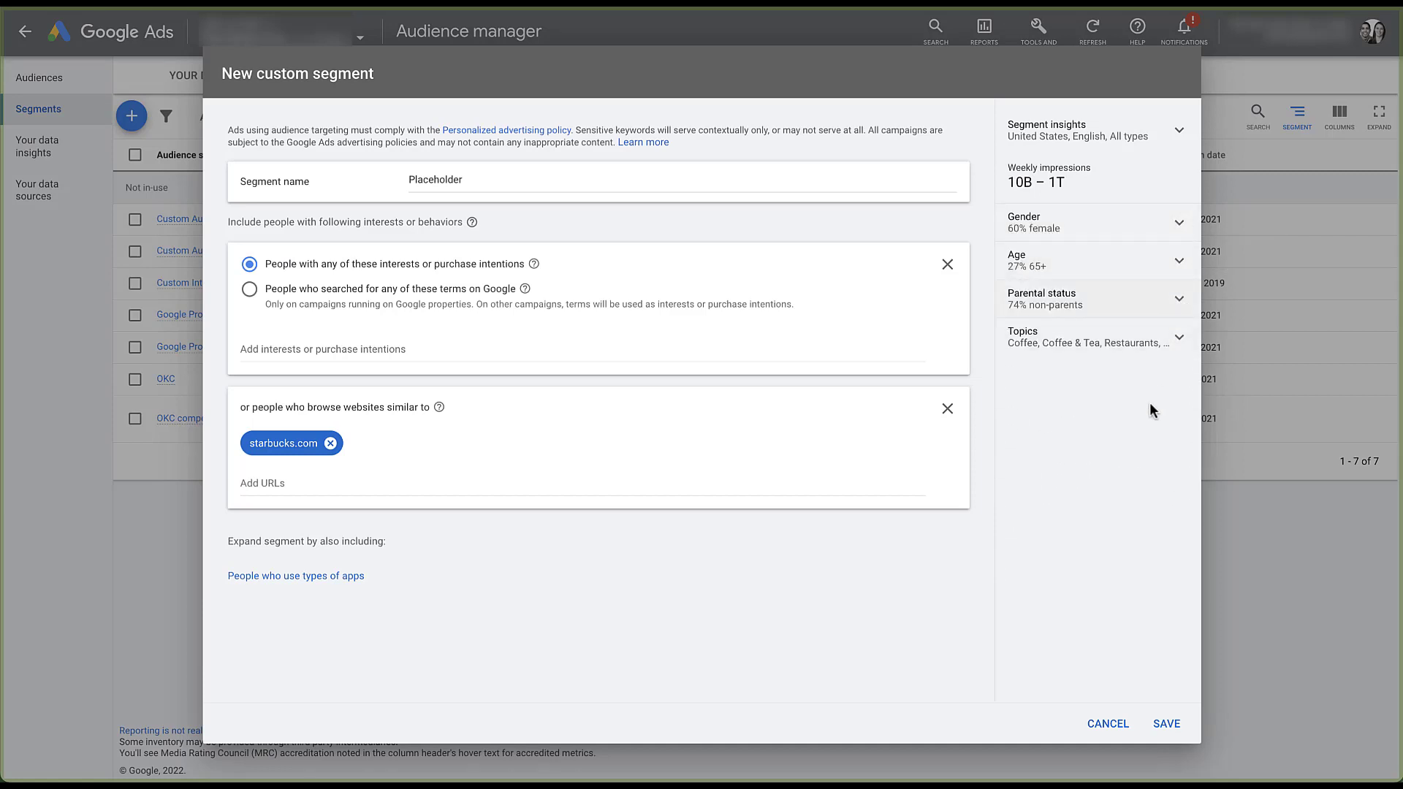
pyautogui.click(1178, 337)
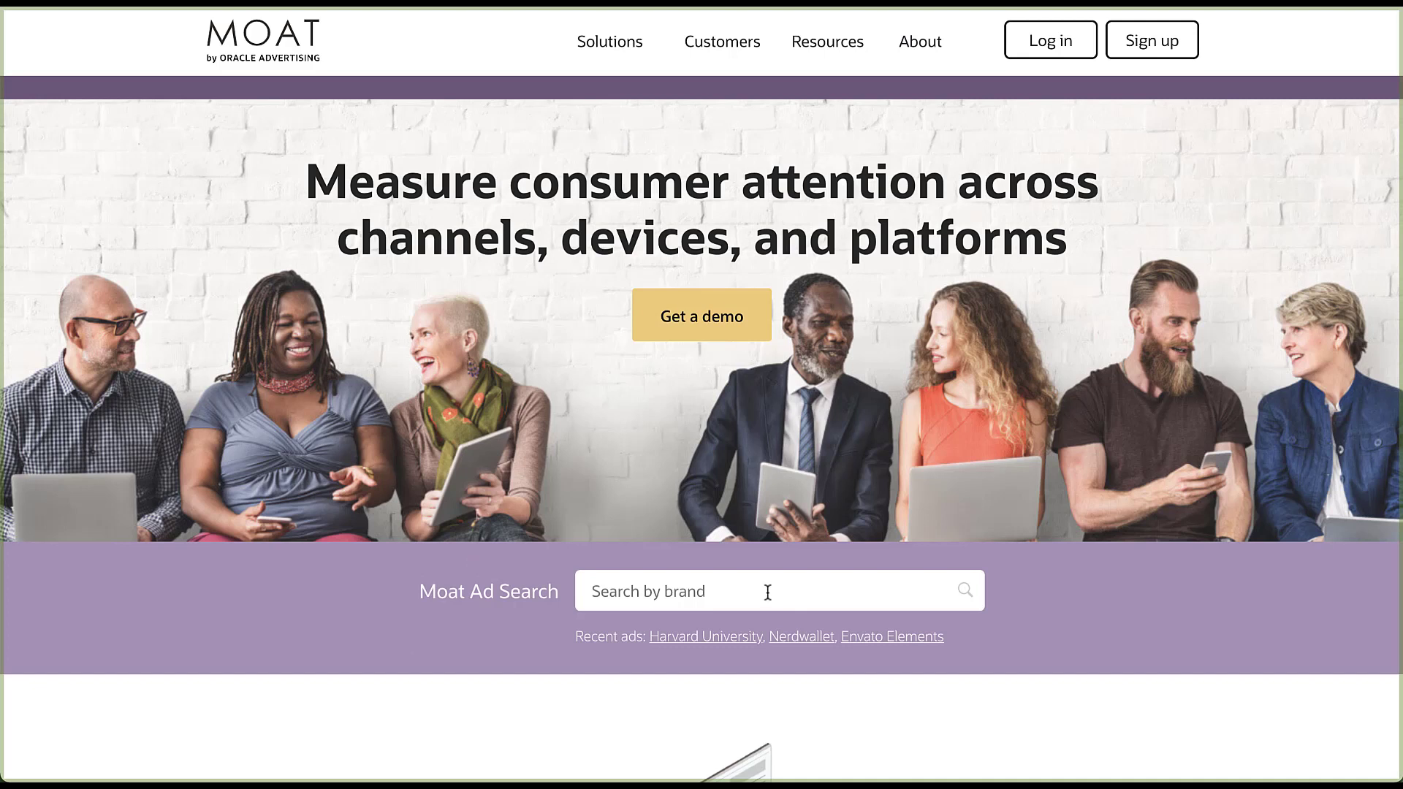
# Step: Search Moat Ad Search for 'starbucks' and scroll through the brand suggestions
pyautogui.write('starbucks')
pyautogui.scroll(-3, 1034, 594)
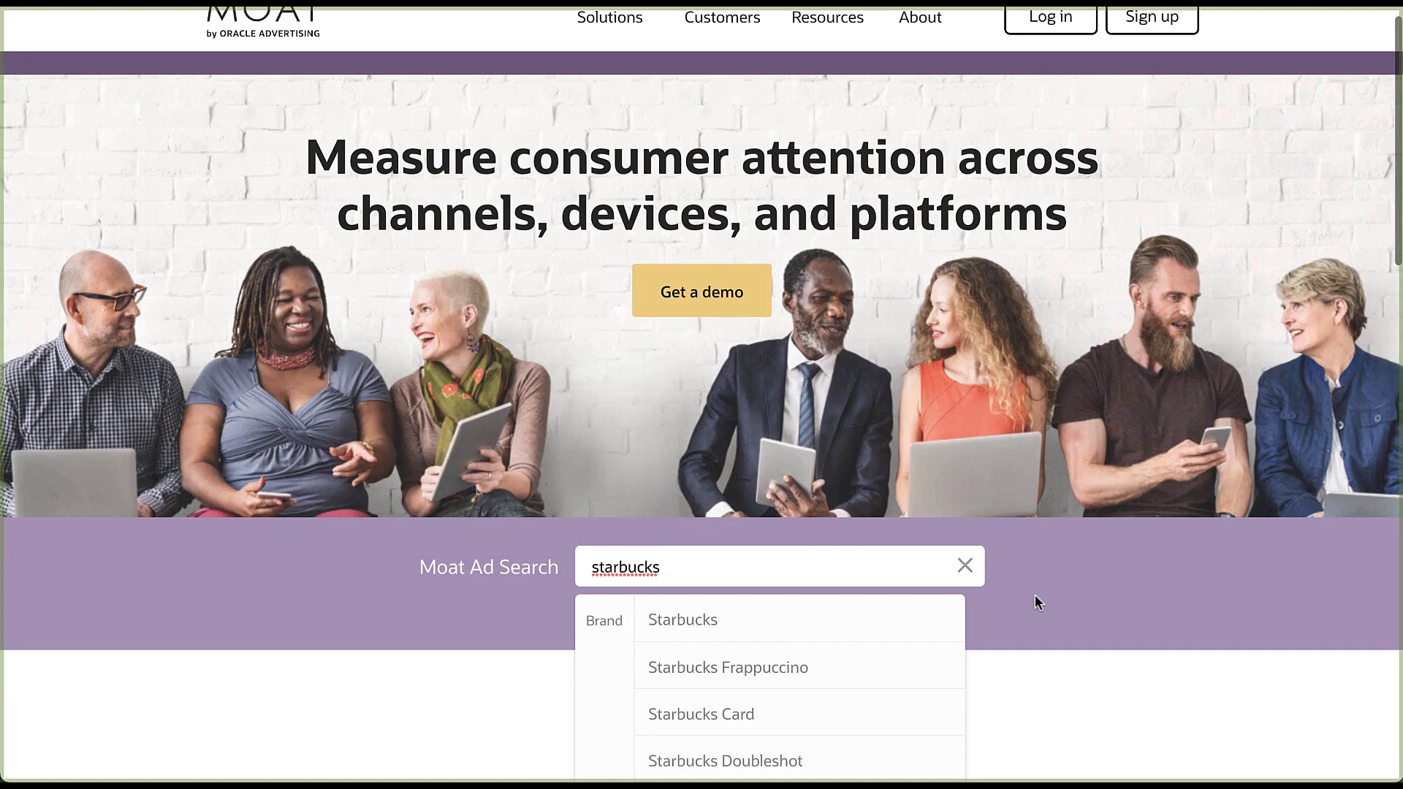
pyautogui.scroll(-6, 1035, 597)
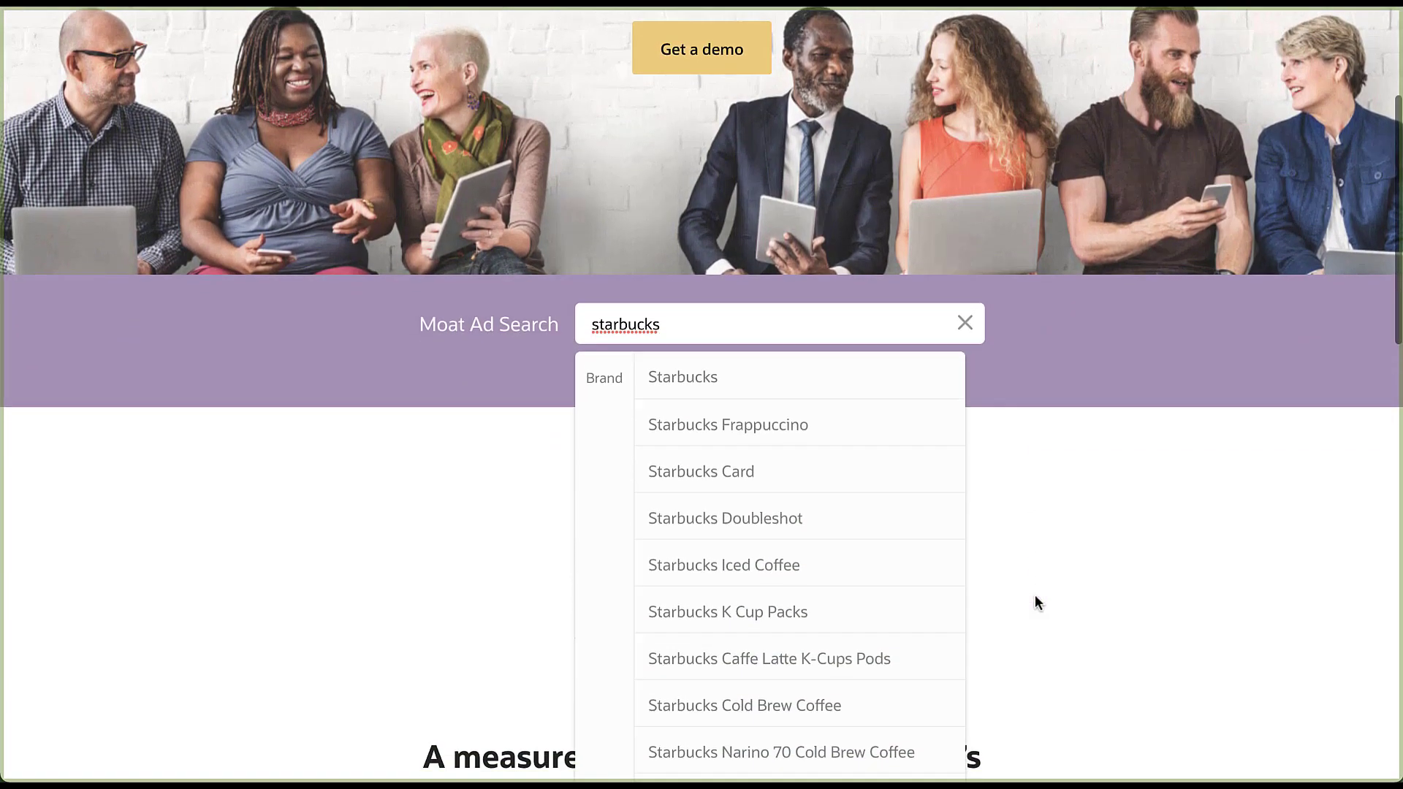
pyautogui.scroll(-2, 1036, 602)
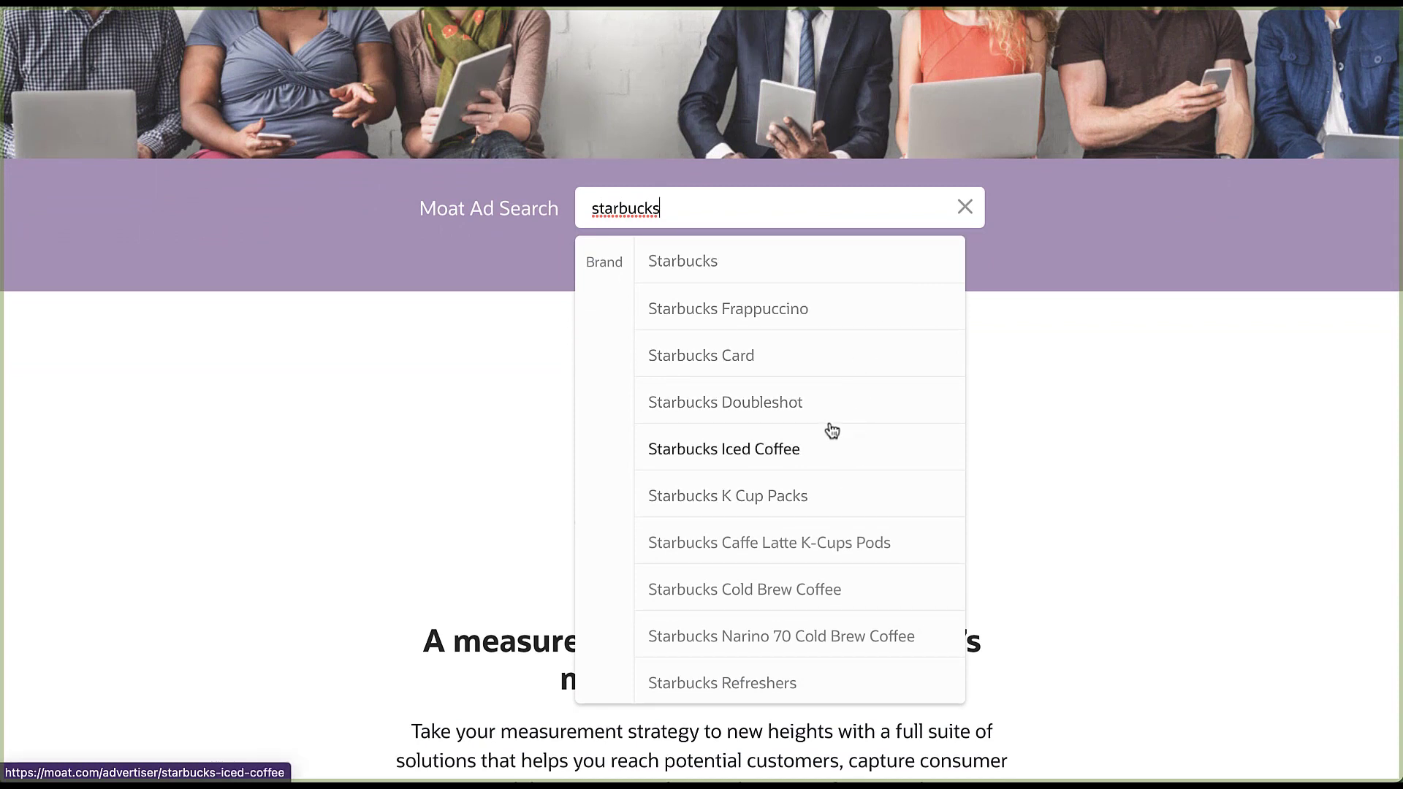
# Step: Open the Starbucks advertiser report and close the Moat Plus promotion
pyautogui.click(711, 270)
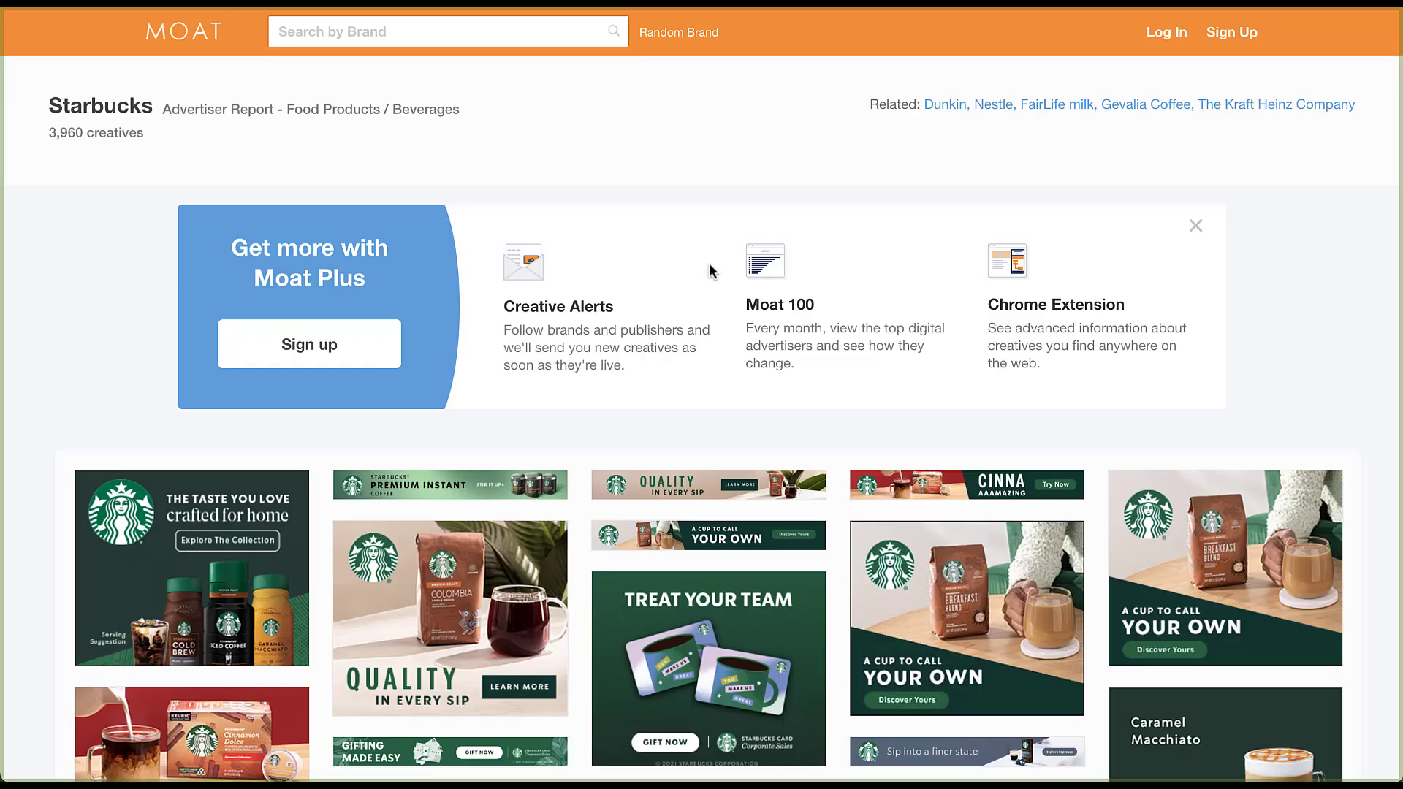
pyautogui.click(1195, 226)
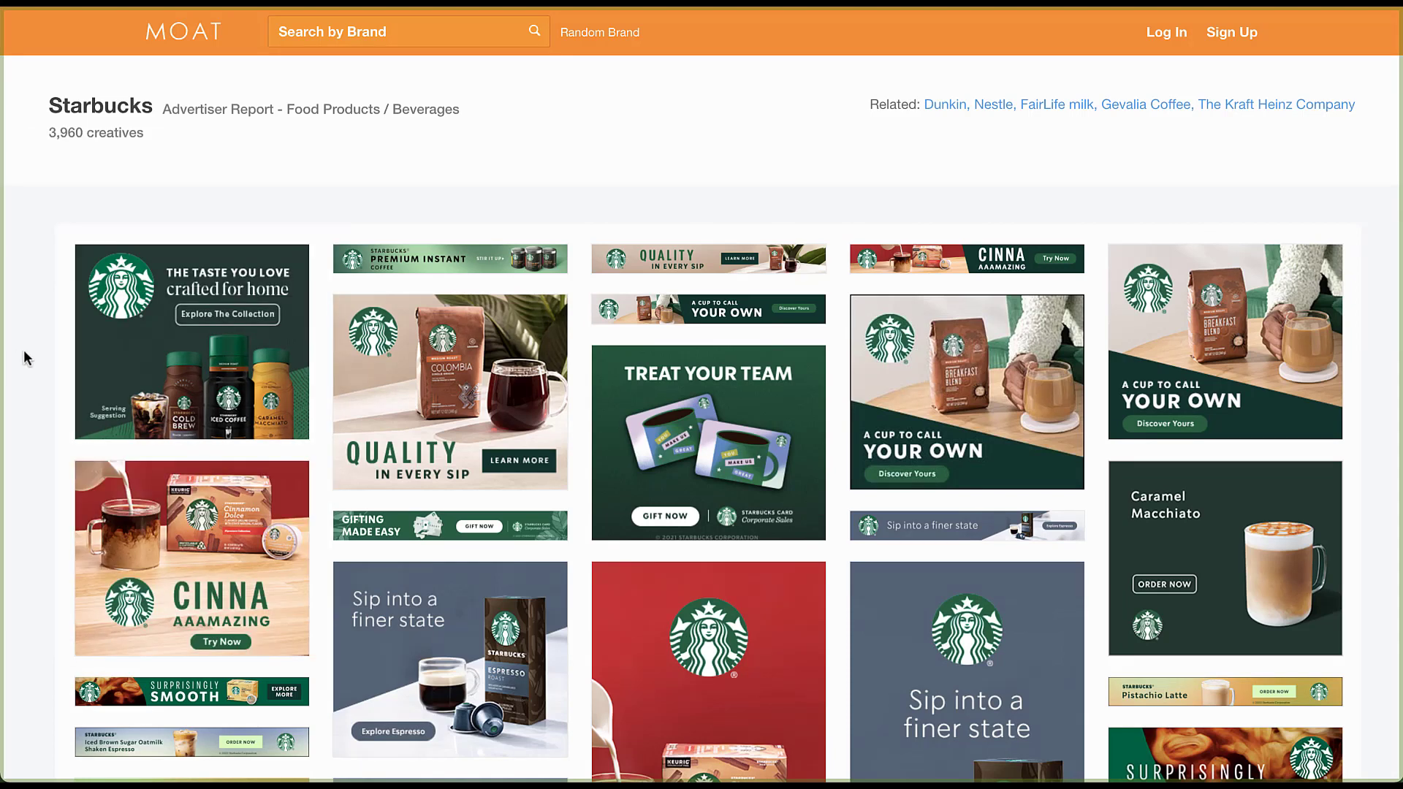
pyautogui.scroll(-3, 25, 358)
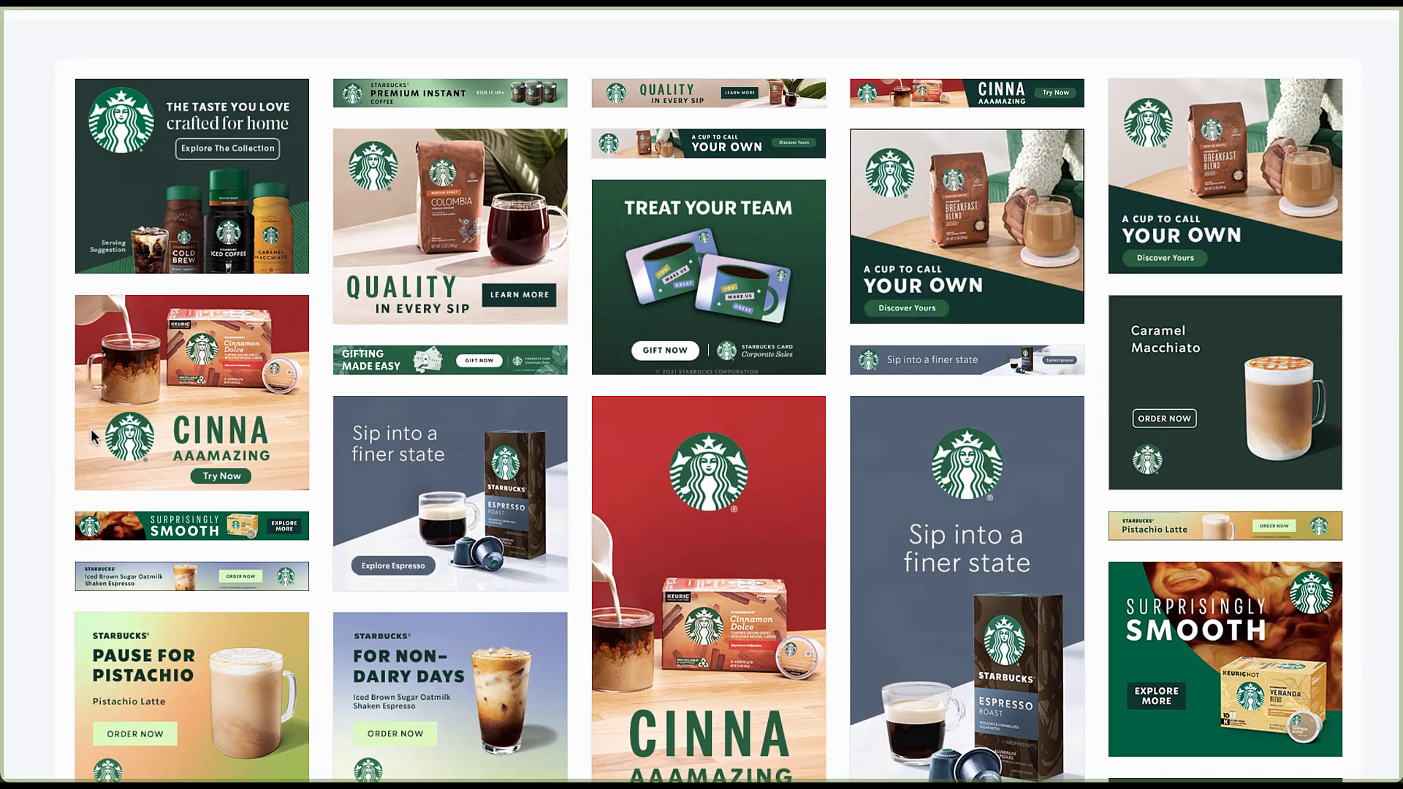
# Step: Browse and preview the Starbucks ad creatives in the grid
pyautogui.moveTo(433, 491)
pyautogui.scroll(-1, 431, 486)
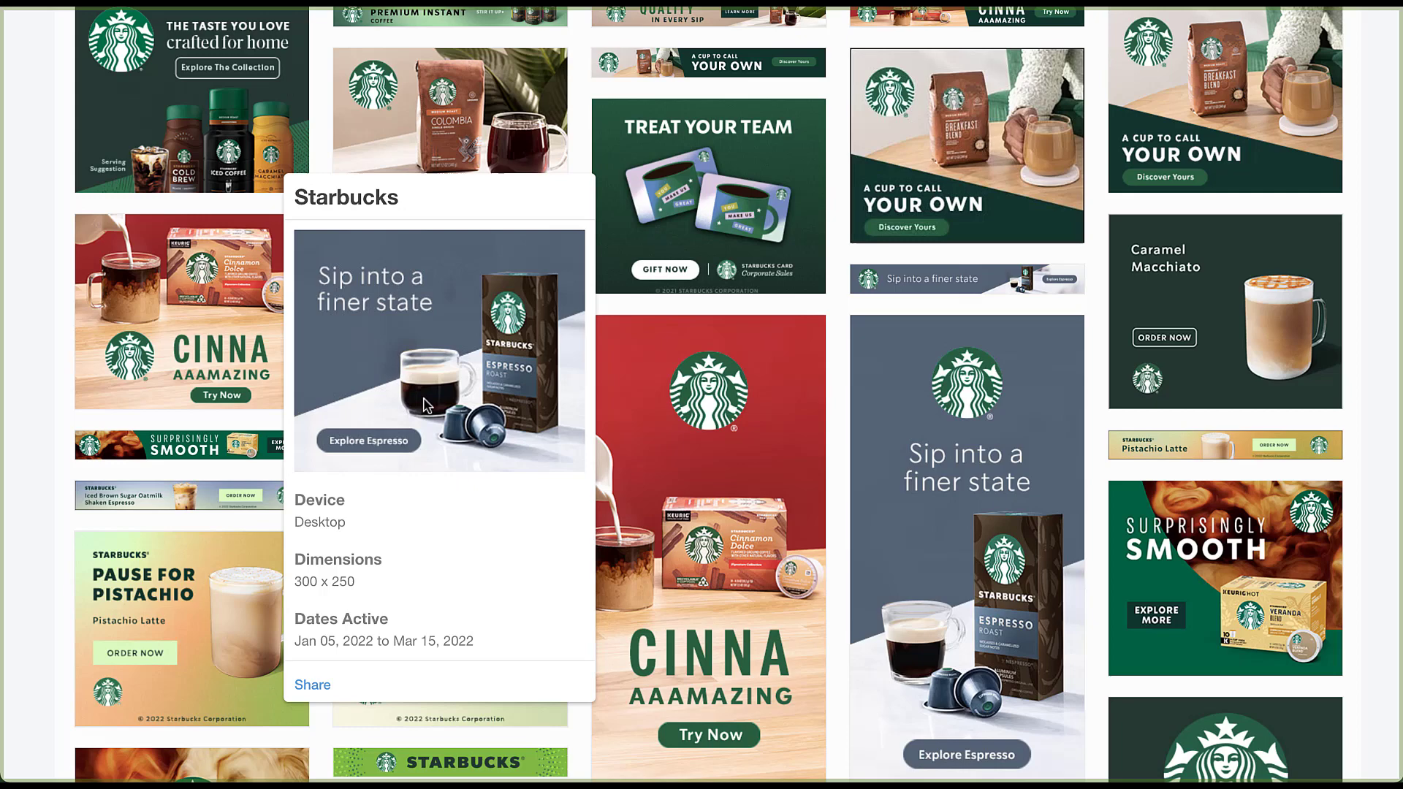
pyautogui.moveTo(759, 391)
pyautogui.moveTo(973, 426)
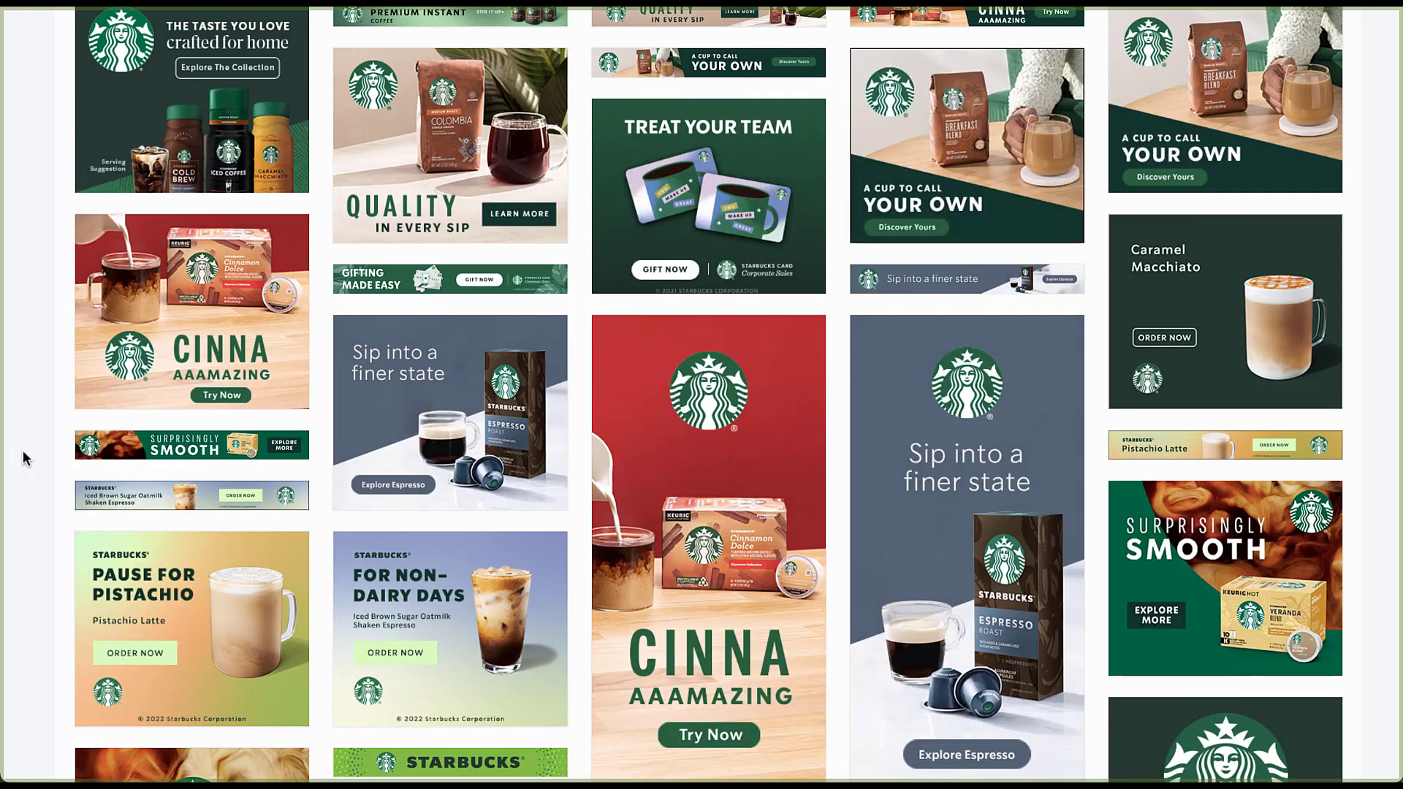
pyautogui.scroll(-2, 26, 458)
pyautogui.scroll(-3, 24, 458)
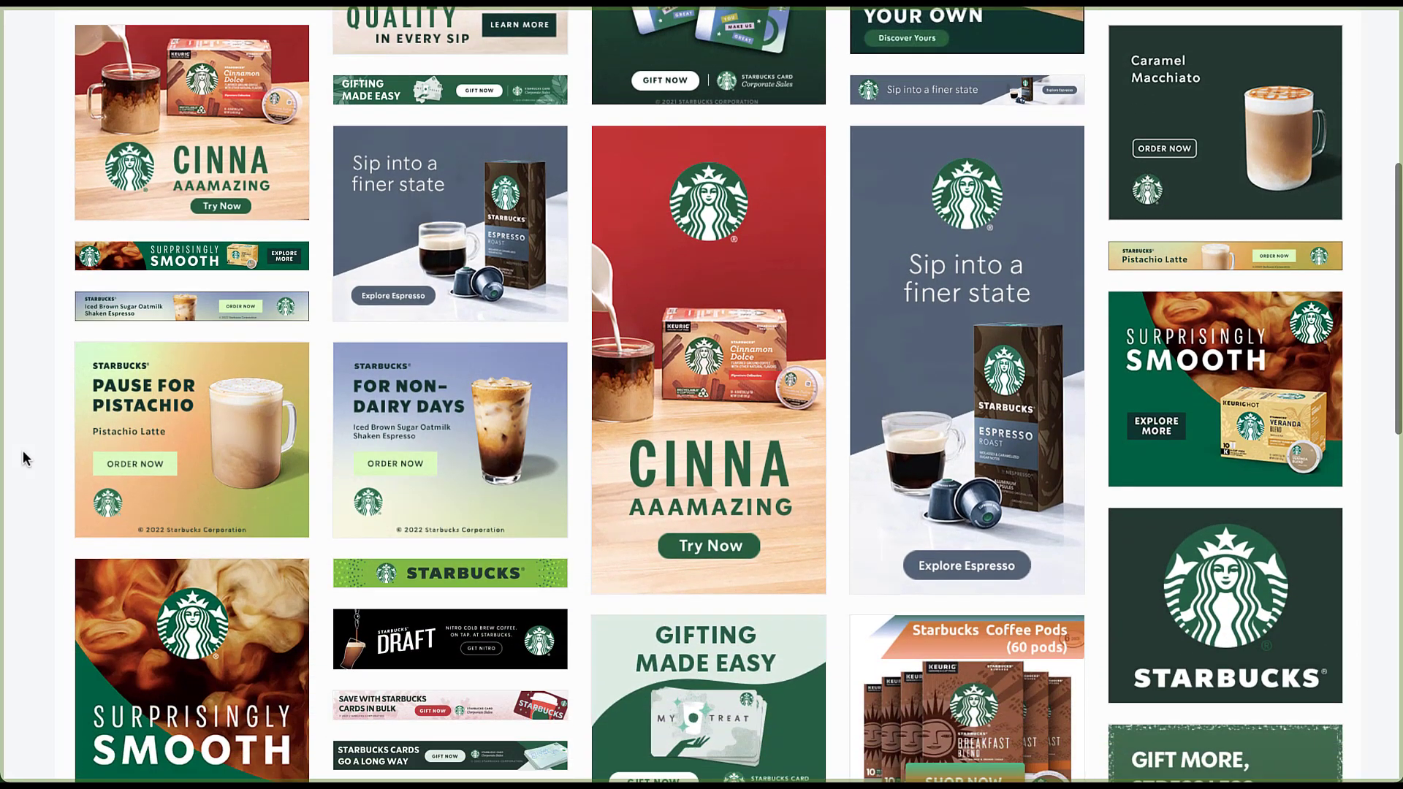
pyautogui.scroll(-5, 23, 458)
pyautogui.scroll(-3, 23, 458)
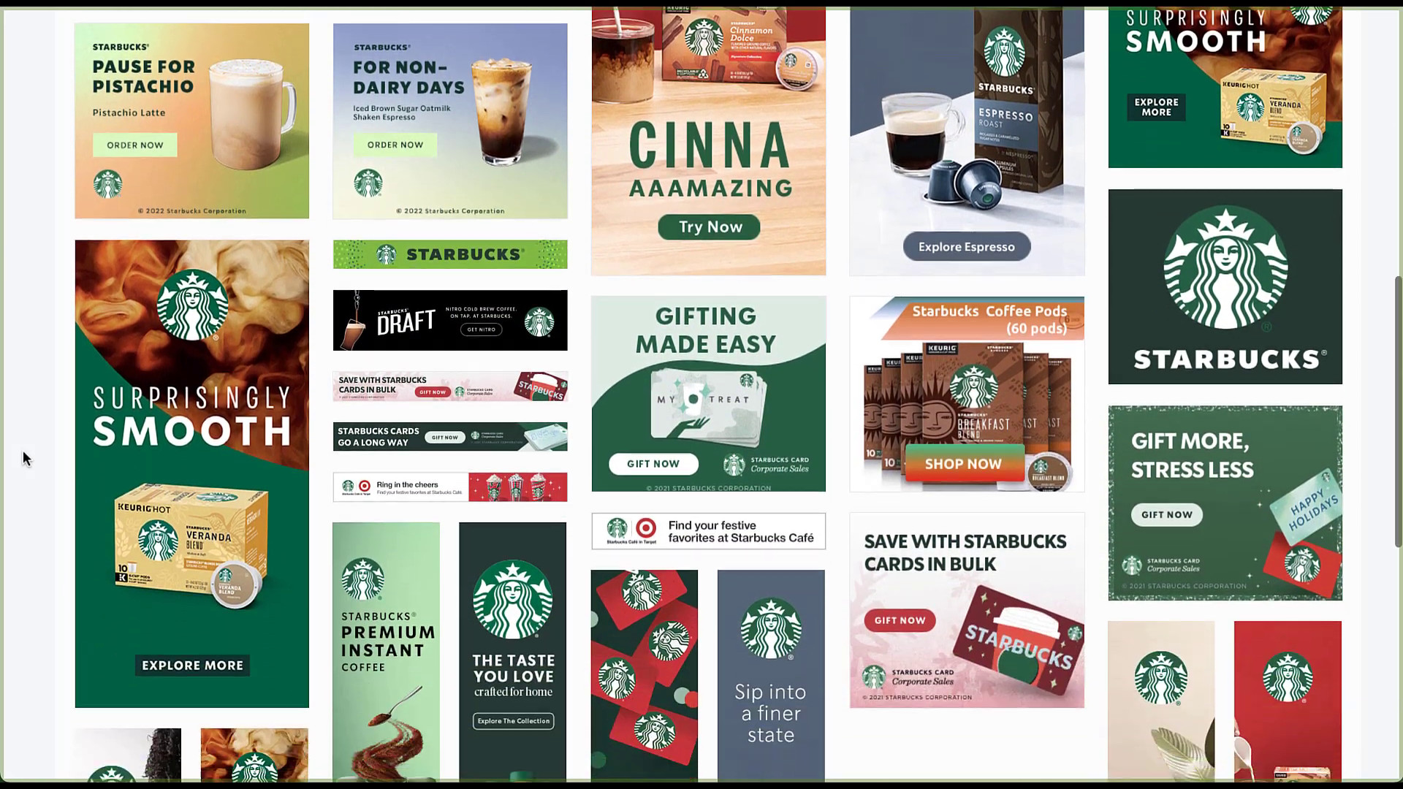
pyautogui.scroll(4, 24, 458)
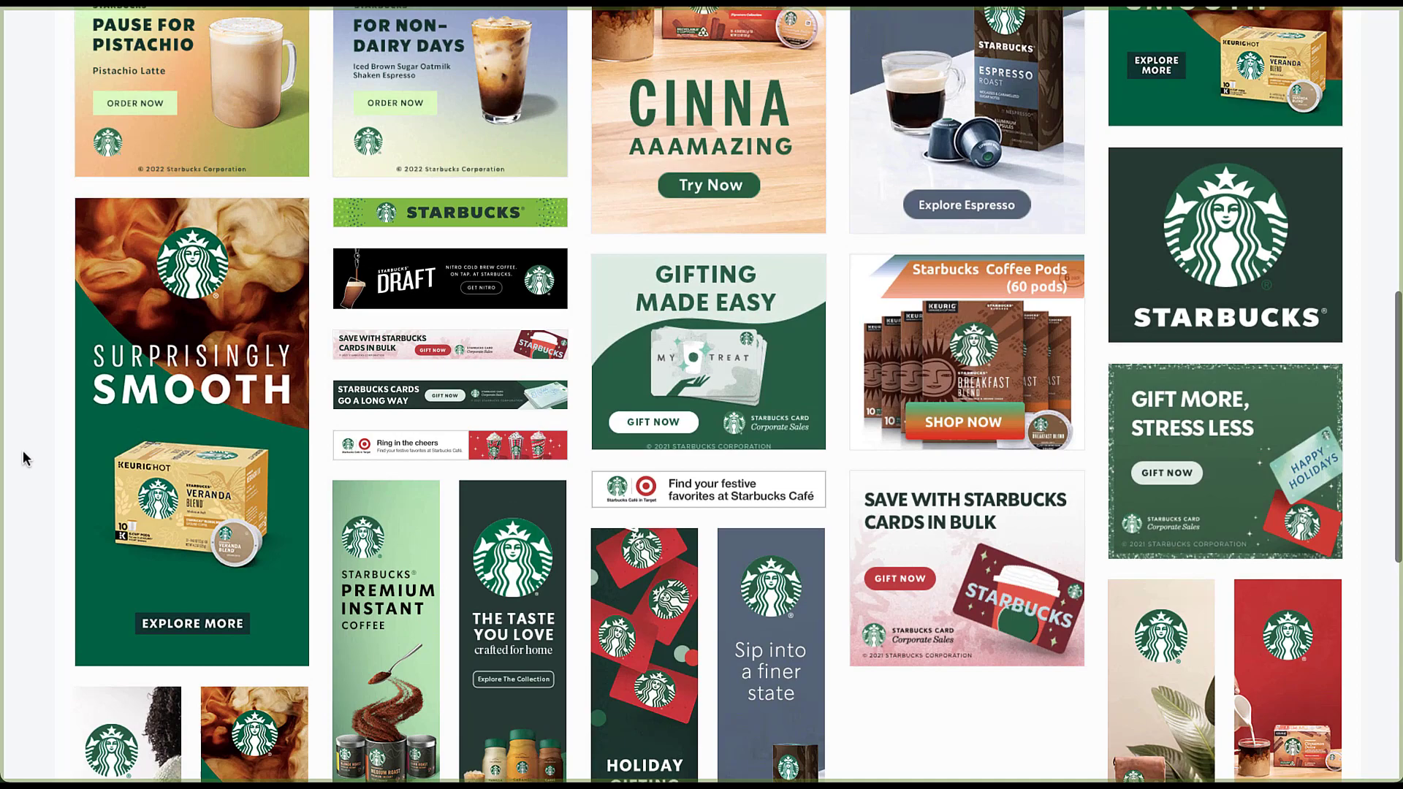
pyautogui.scroll(7, 24, 458)
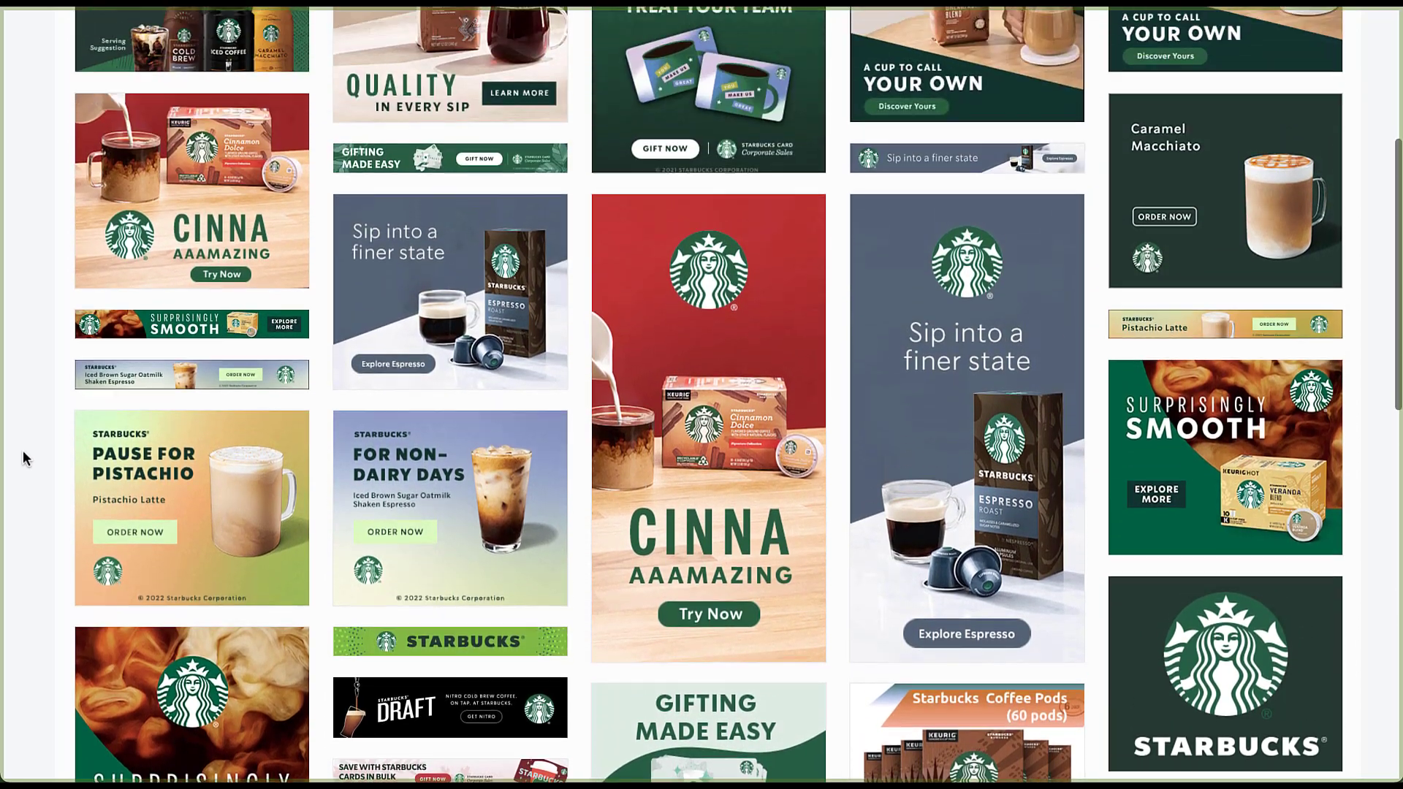
pyautogui.scroll(1, 24, 458)
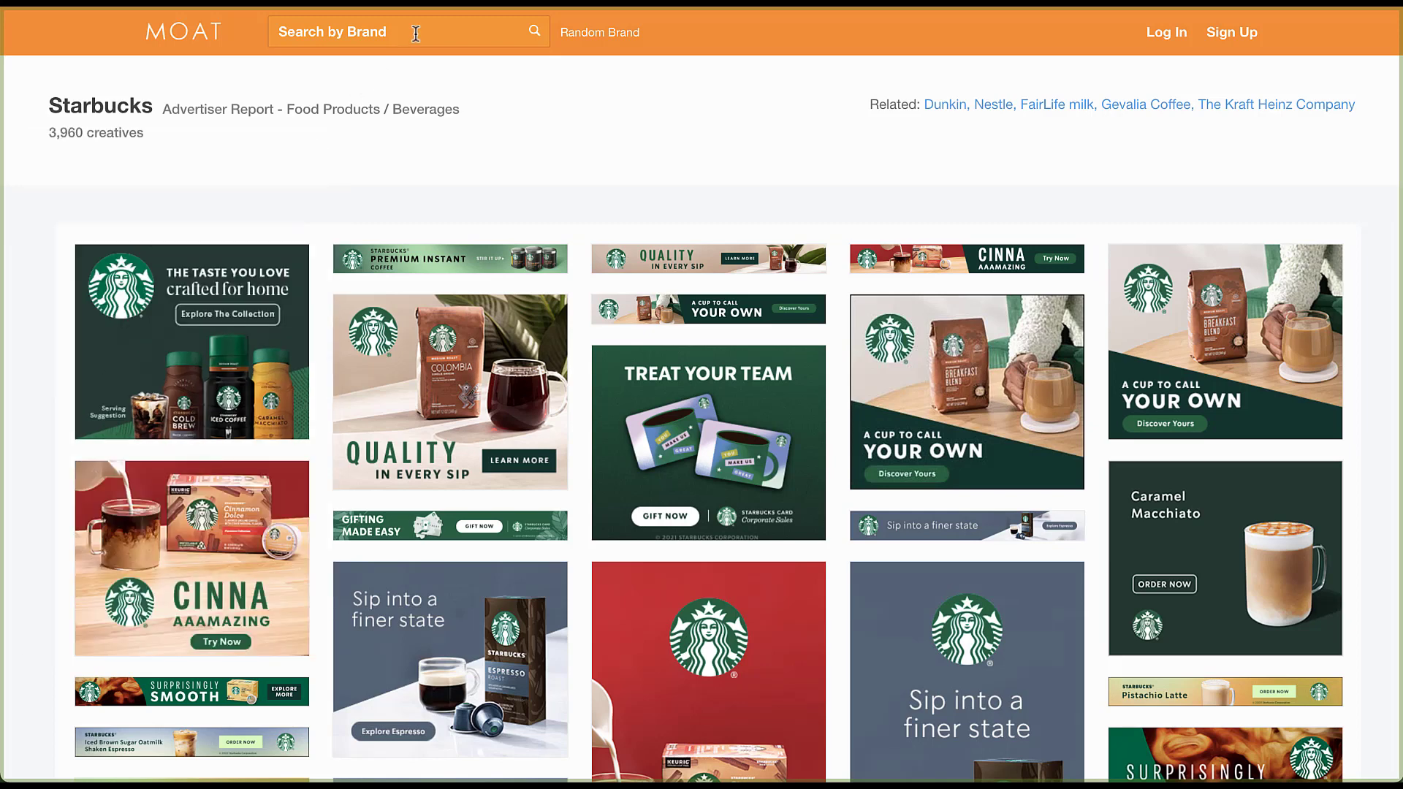
# Step: Search brands for 'starbucks', open Starbucks Frappuccino, and browse its 32 creatives
pyautogui.click(416, 34)
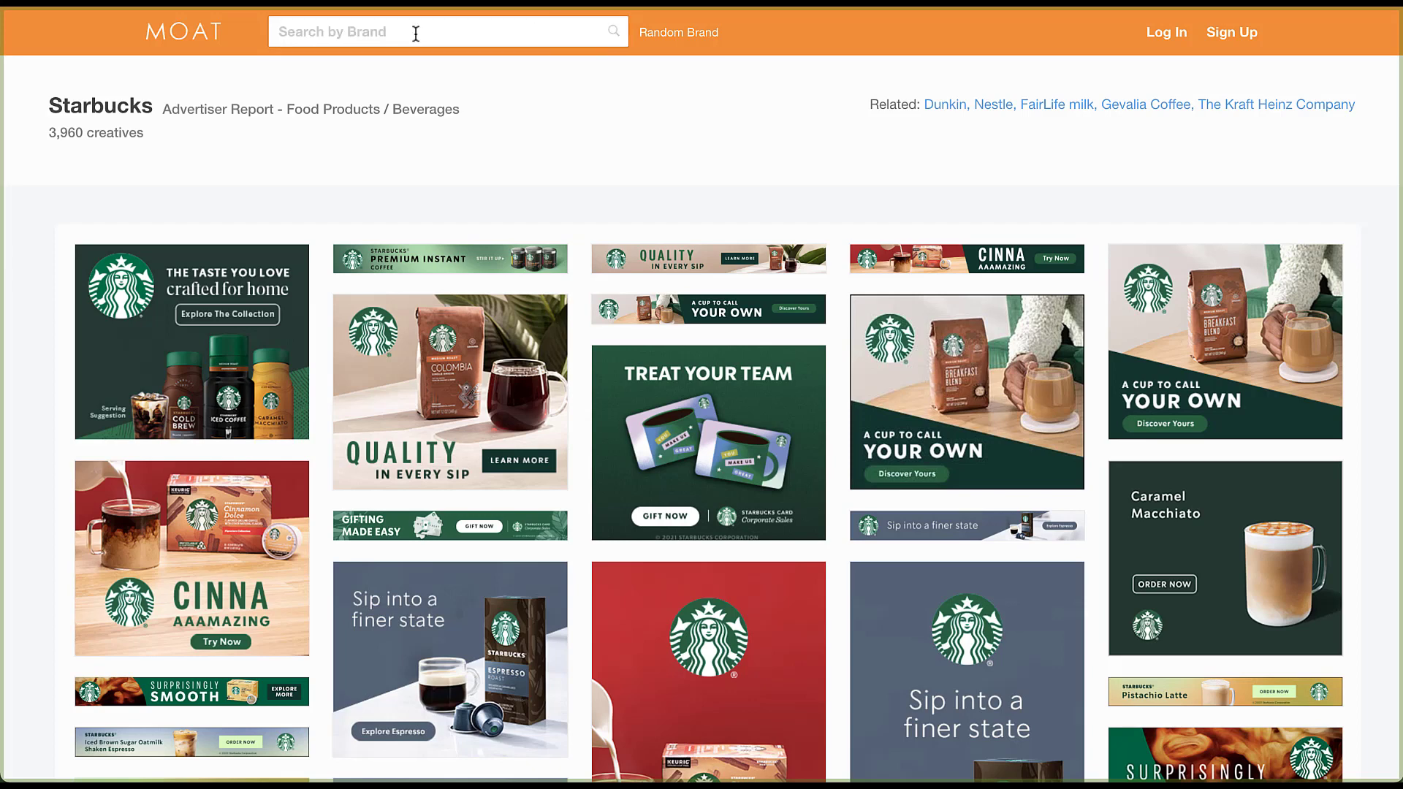
pyautogui.write('starbucks')
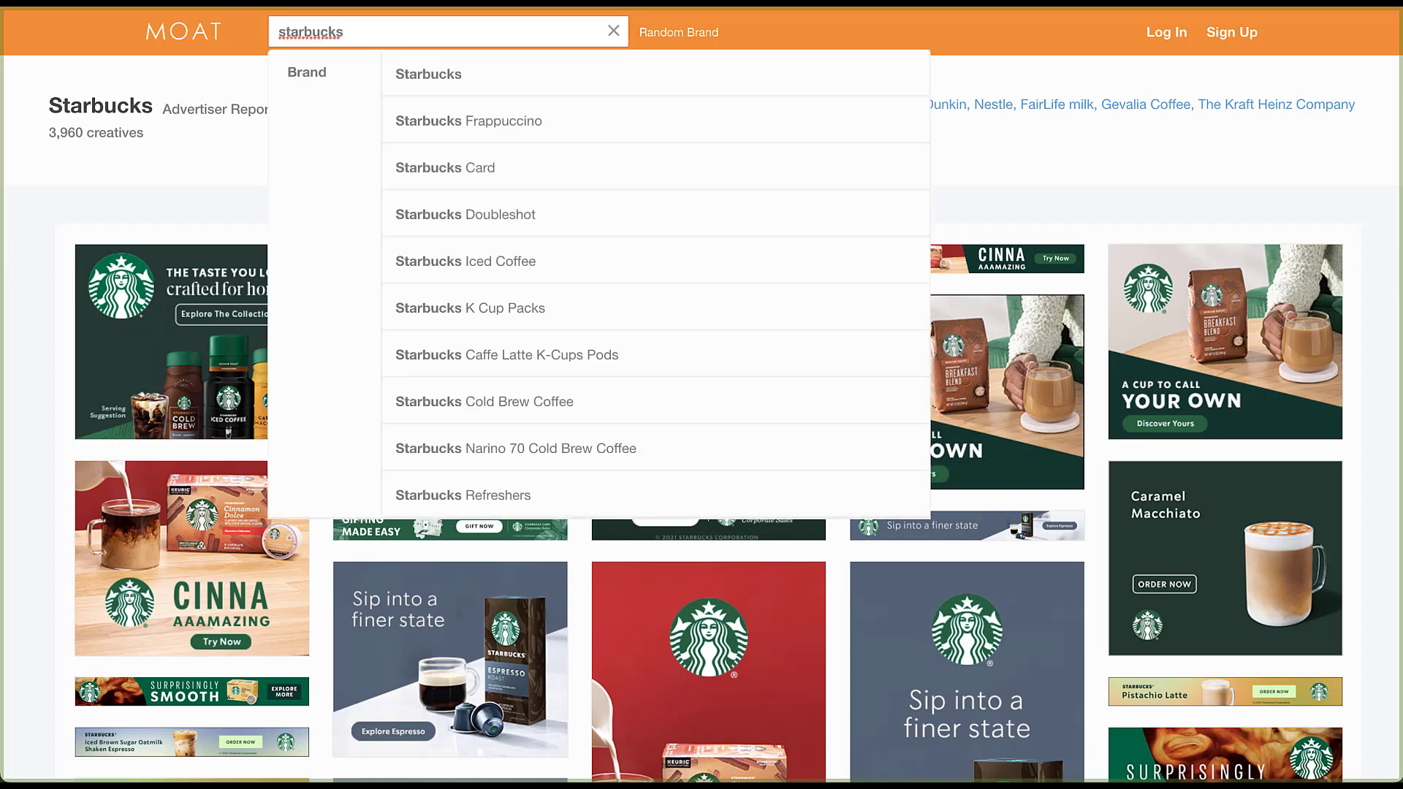
pyautogui.click(590, 126)
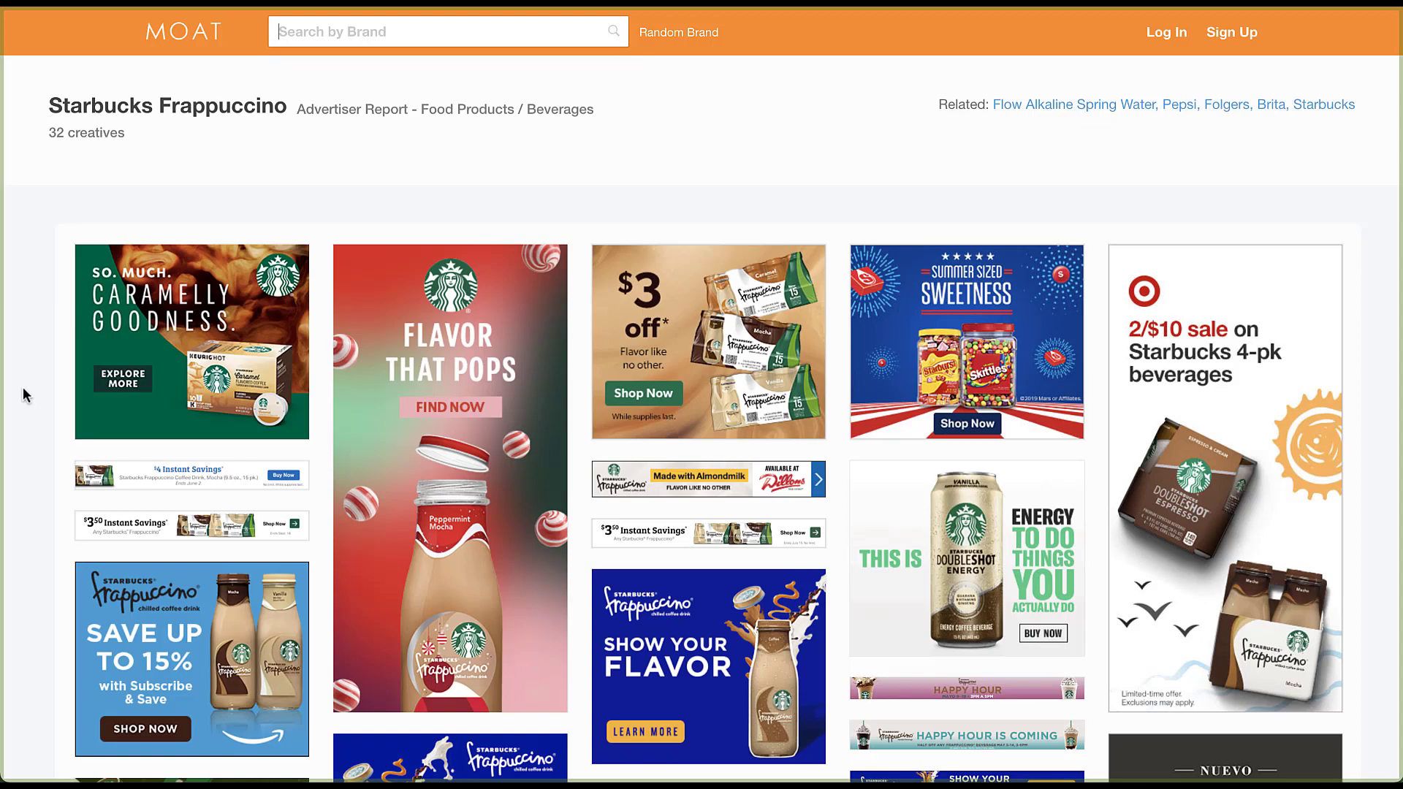
pyautogui.scroll(-3, 24, 396)
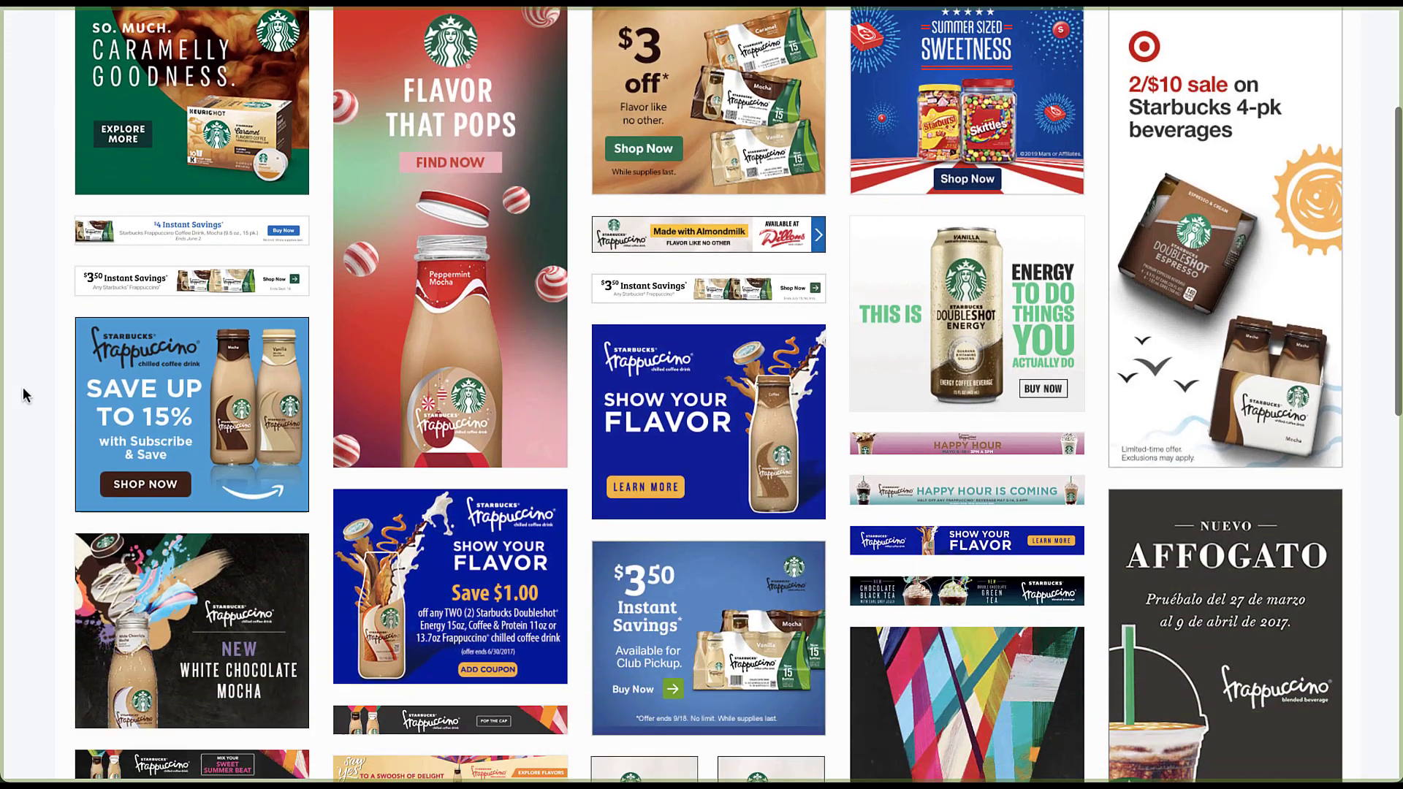
pyautogui.scroll(-3, 24, 395)
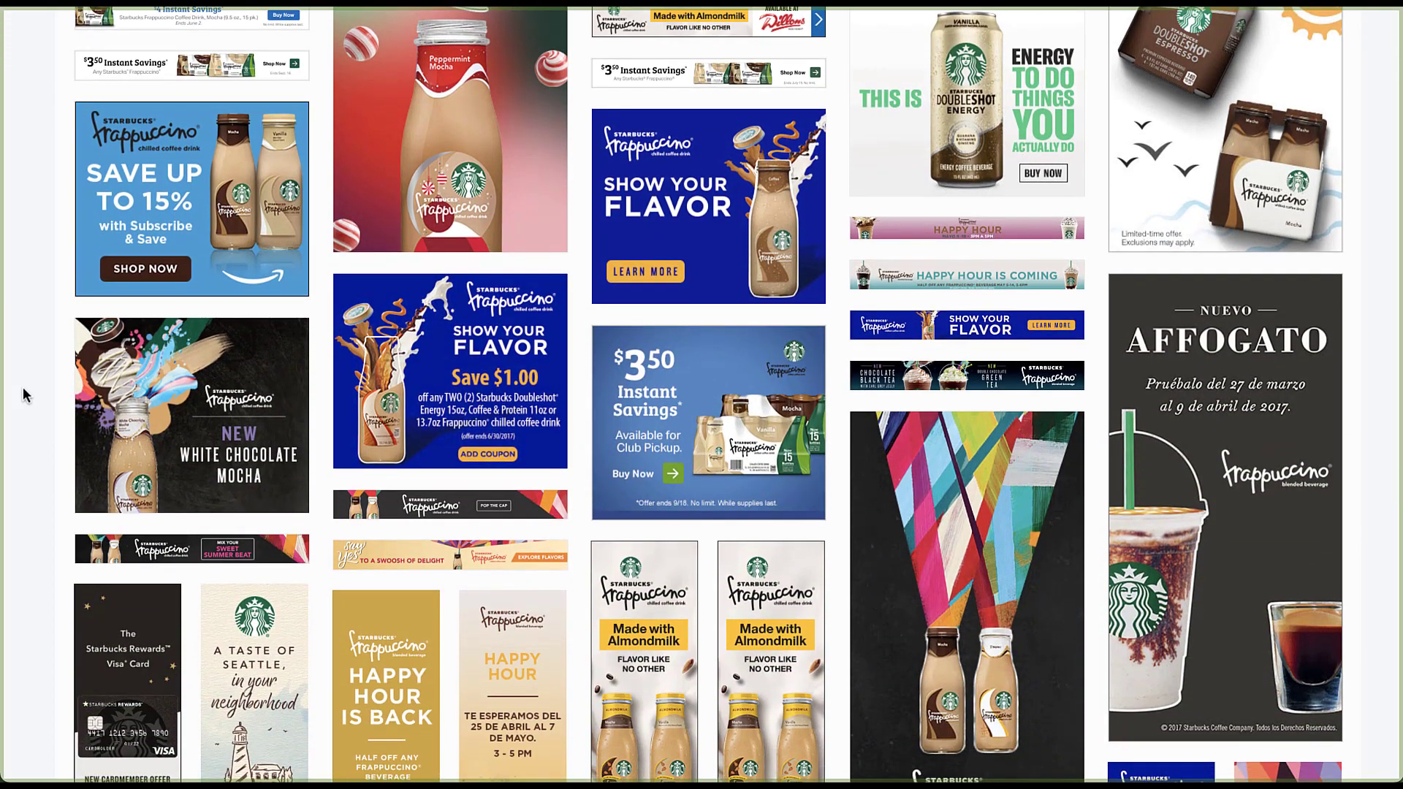
pyautogui.scroll(-4, 24, 395)
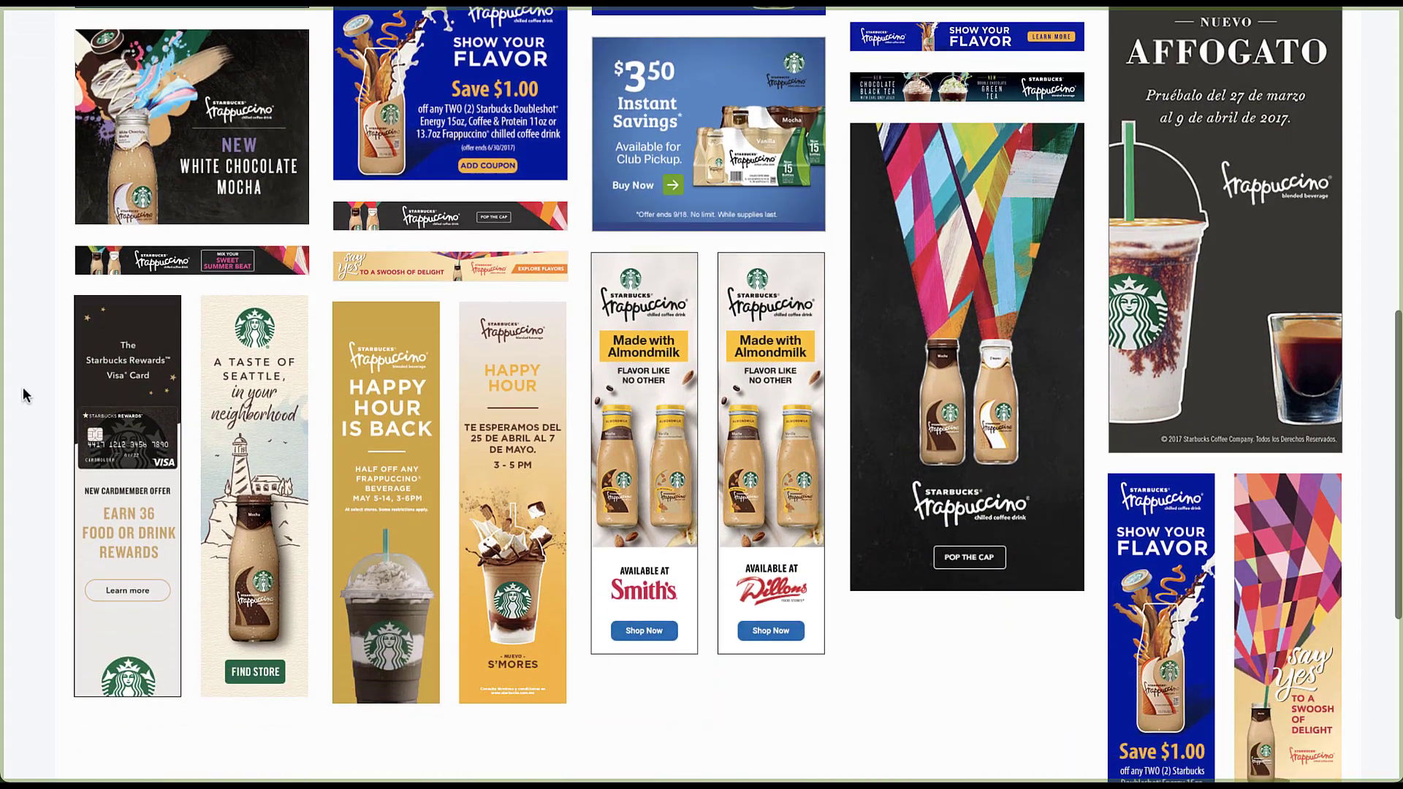
pyautogui.scroll(4, 24, 395)
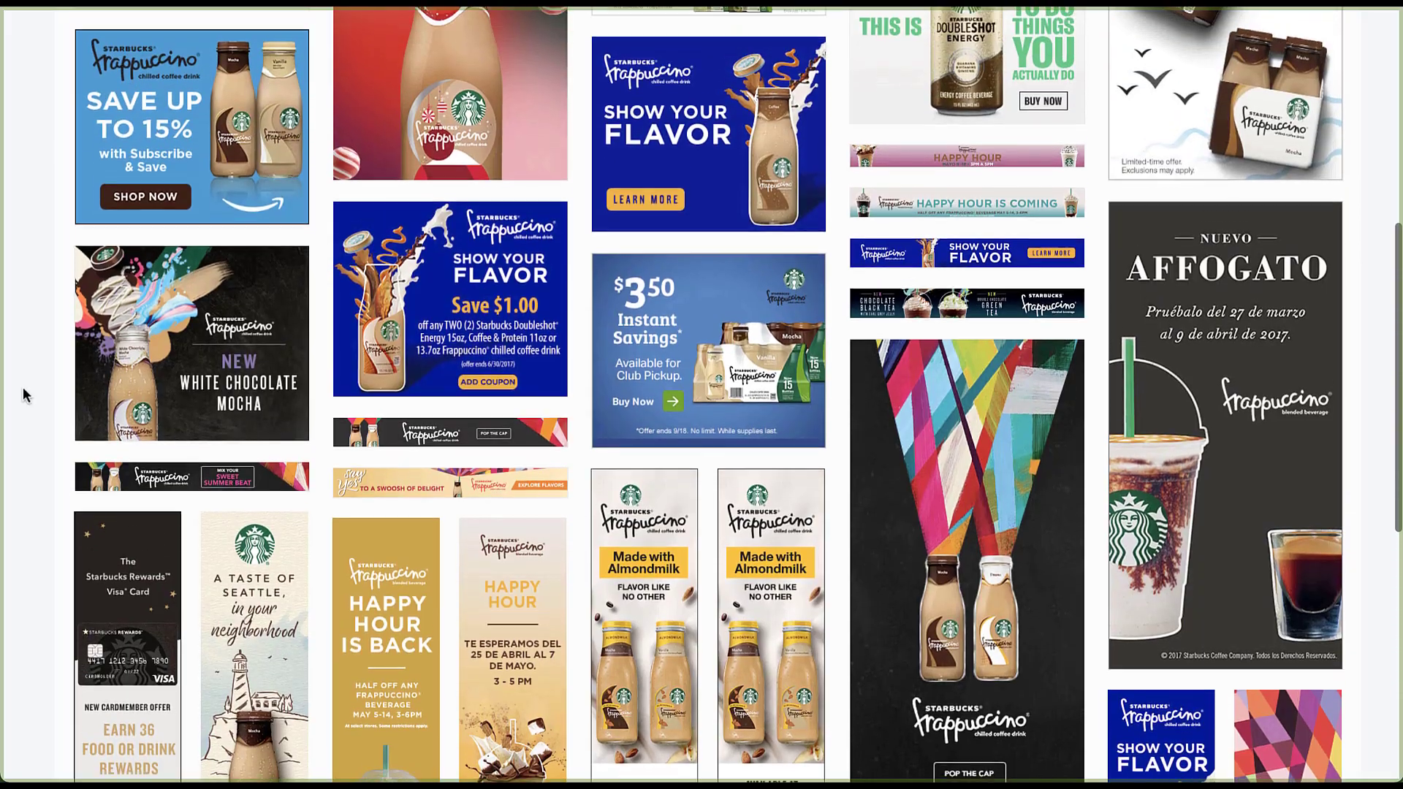
pyautogui.scroll(5, 24, 395)
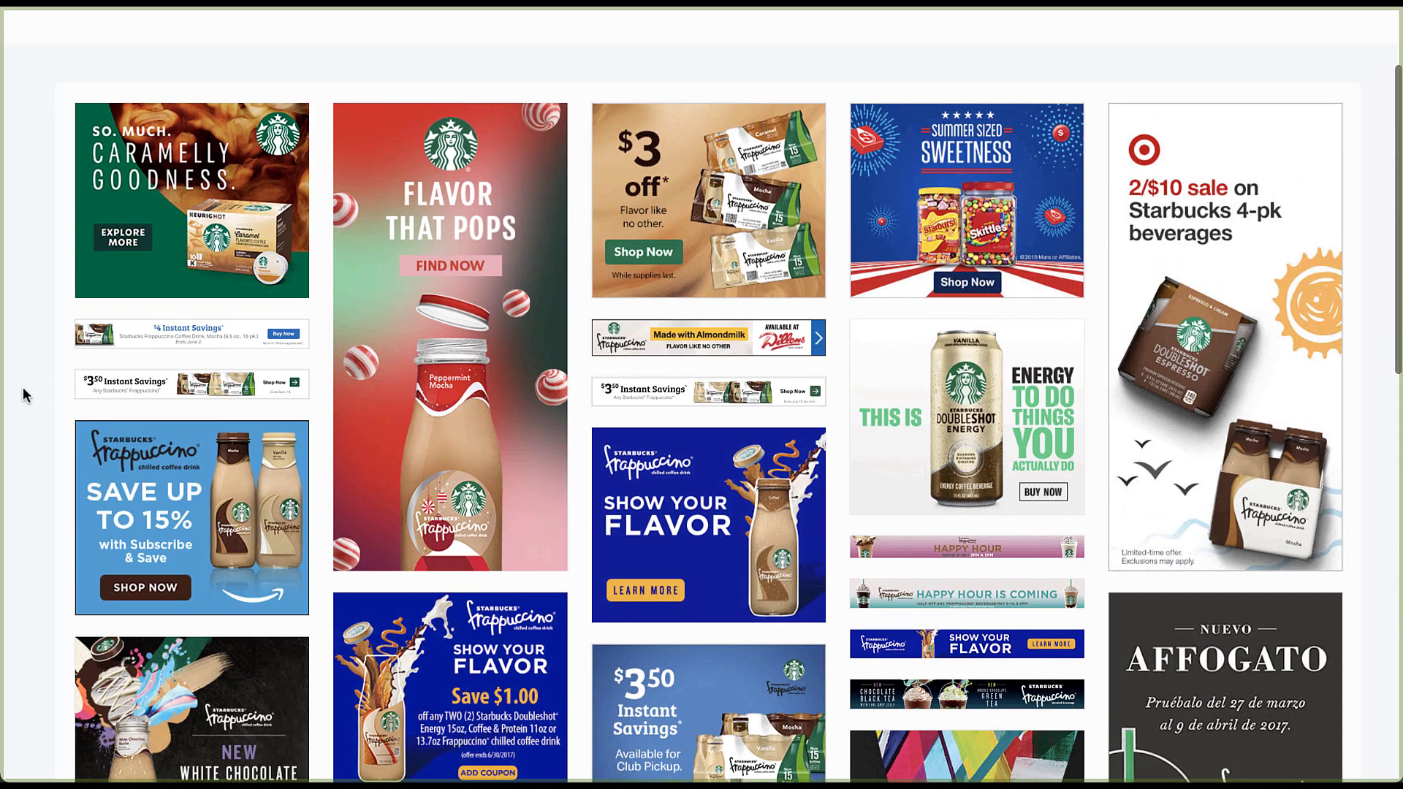
pyautogui.scroll(2, 24, 396)
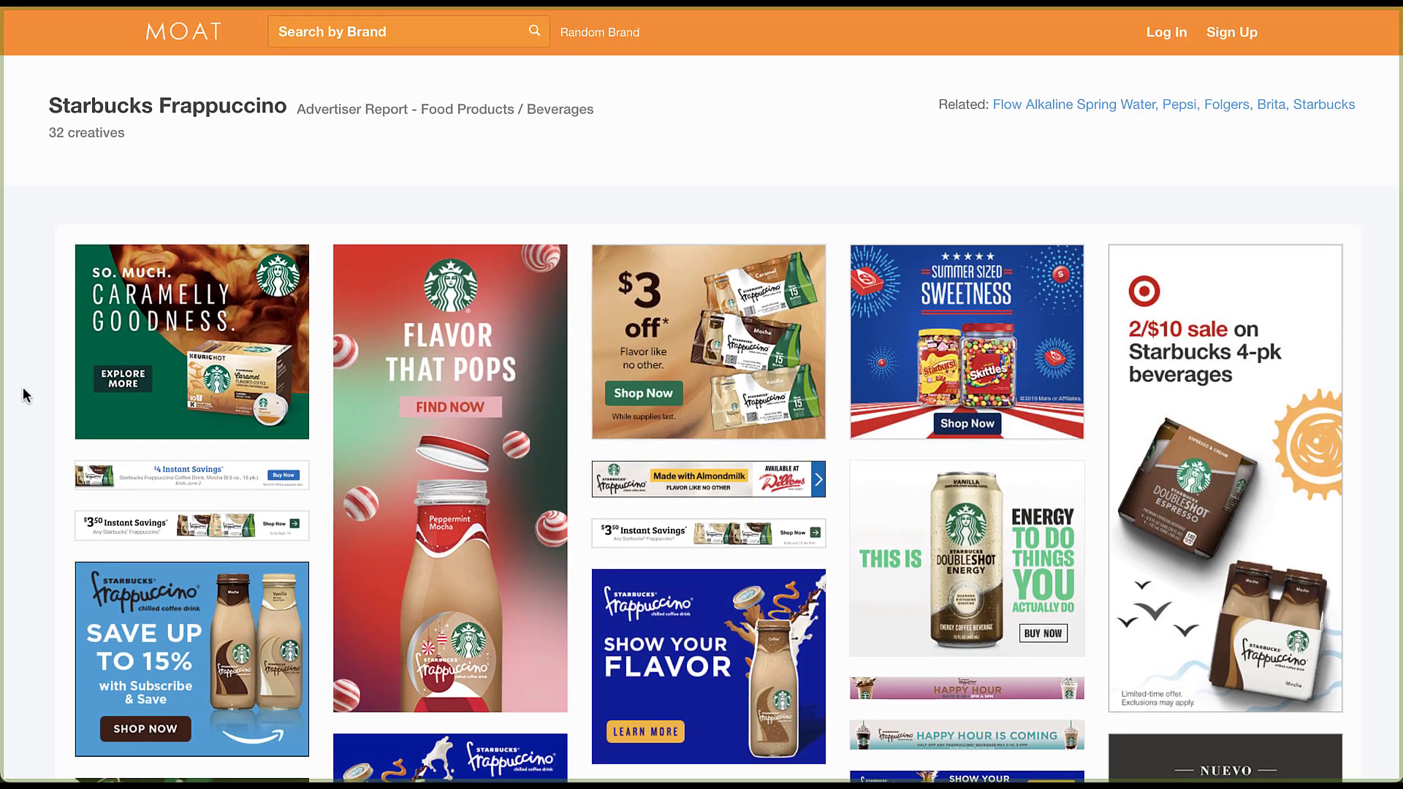